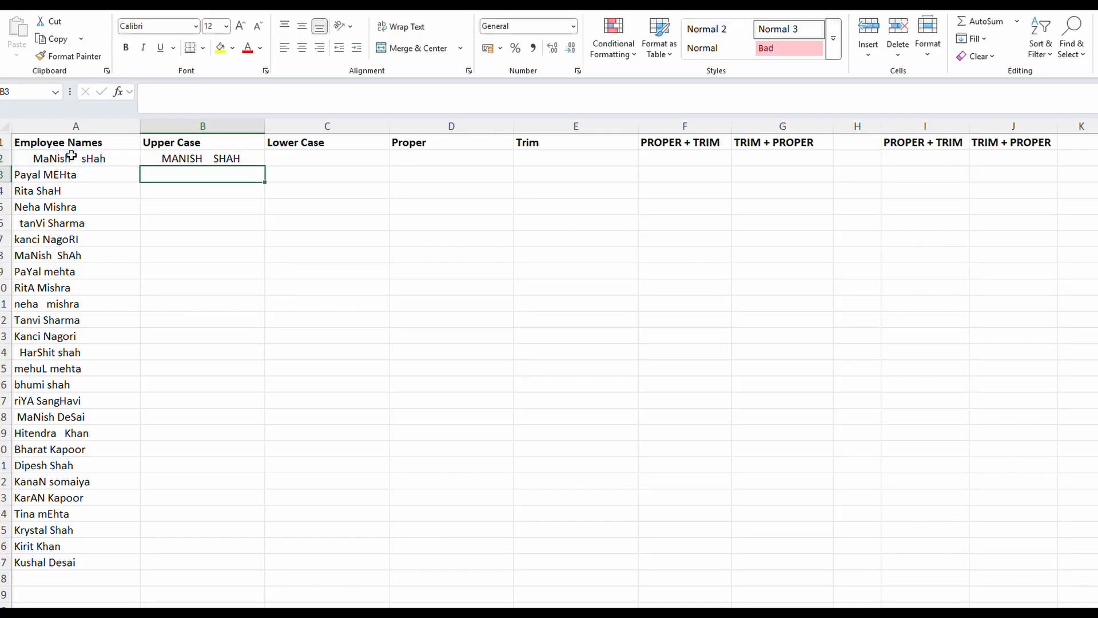
Enter =LOWER(A2) in cell C2 to convert the first employee name to lowercase
key("Up")
key("Right")
key("Left")
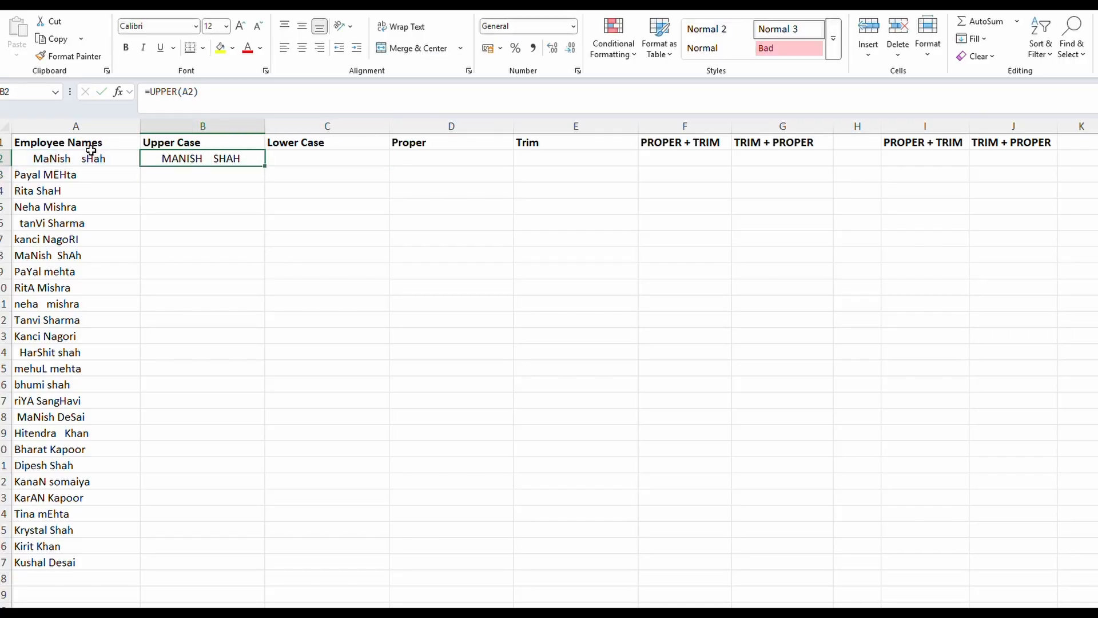
left_click(328, 158)
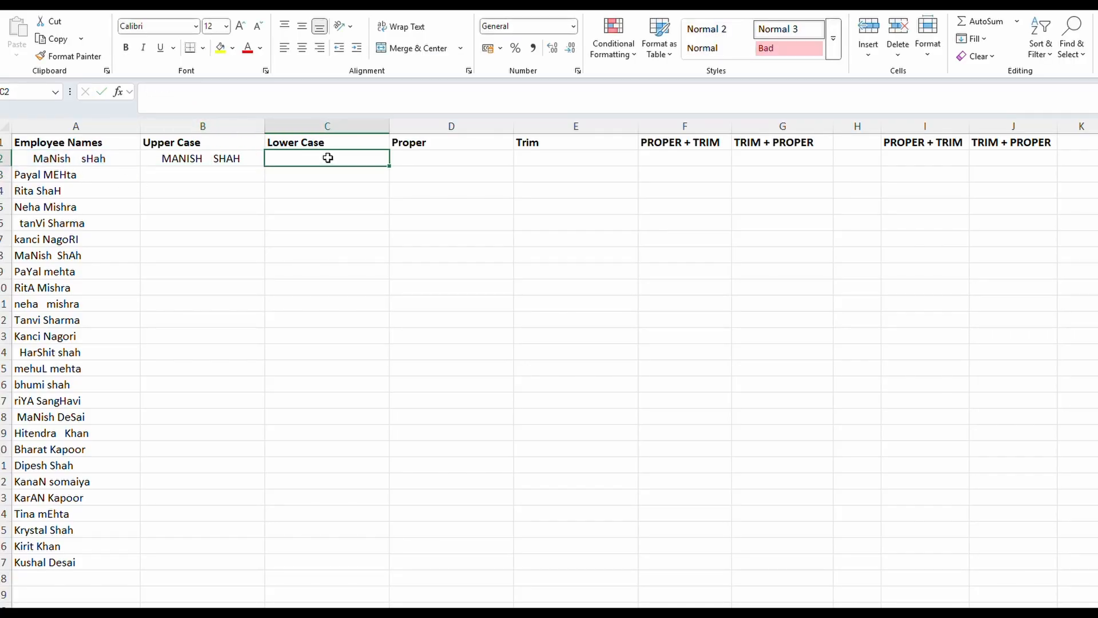
type("=lower")
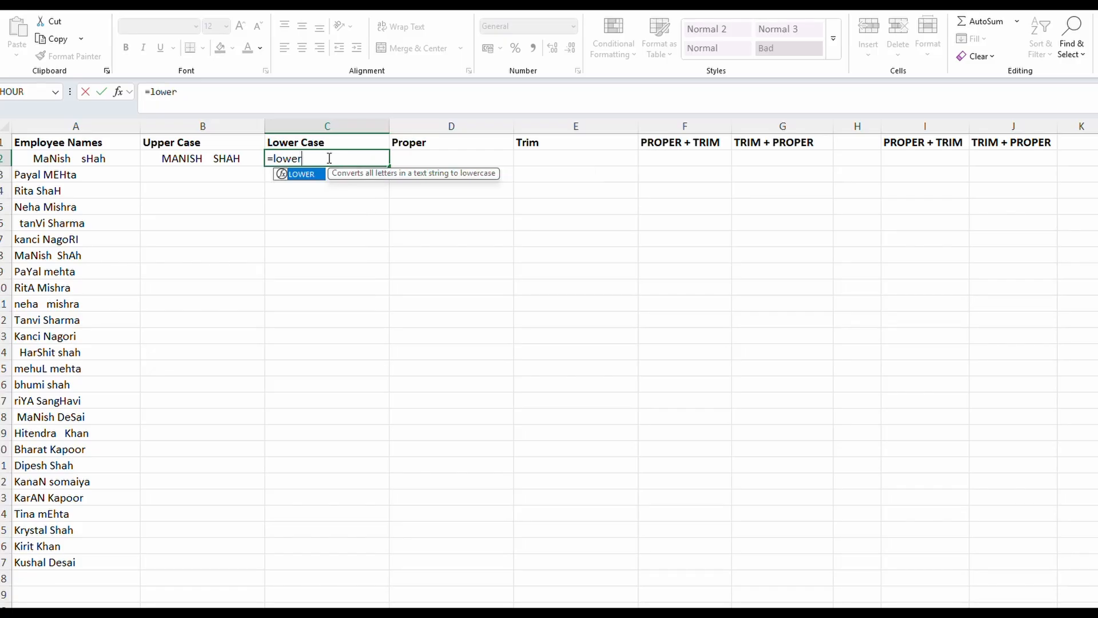
type("(")
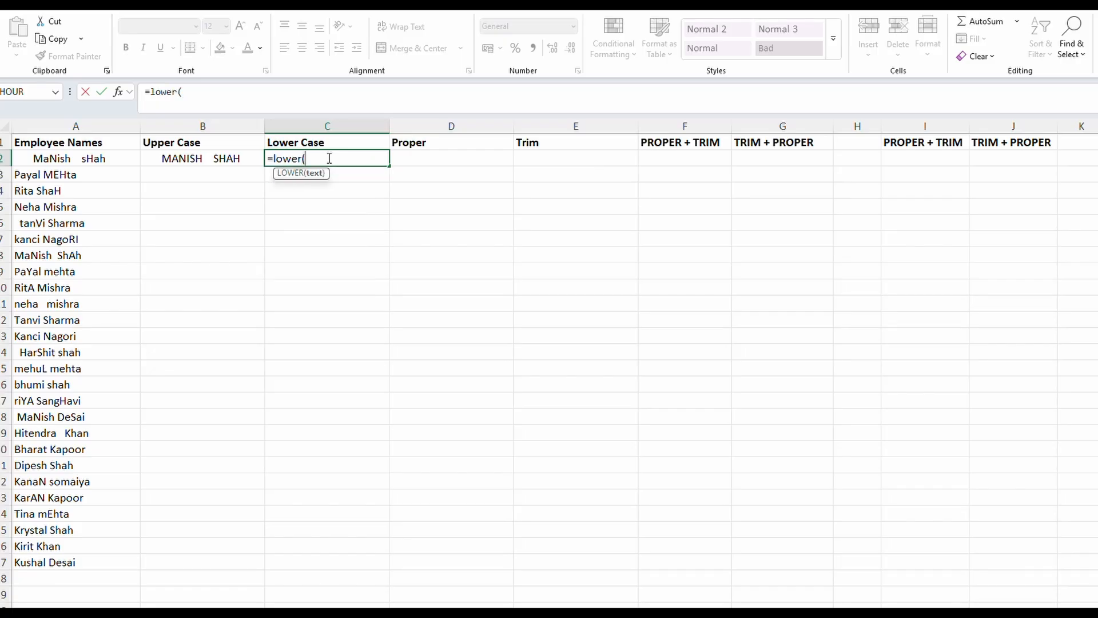
left_click(131, 159)
type(")")
key("Return")
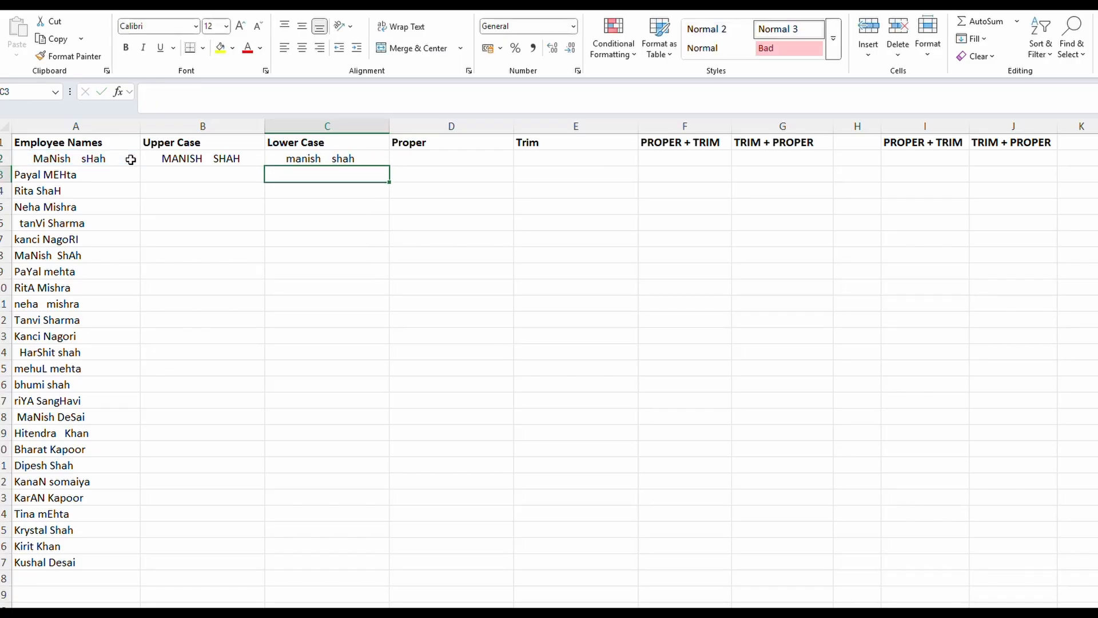
Enter =PROPER(A2) in cell D2 to put the first employee name in proper case
key("Up")
key("Right")
type("=p")
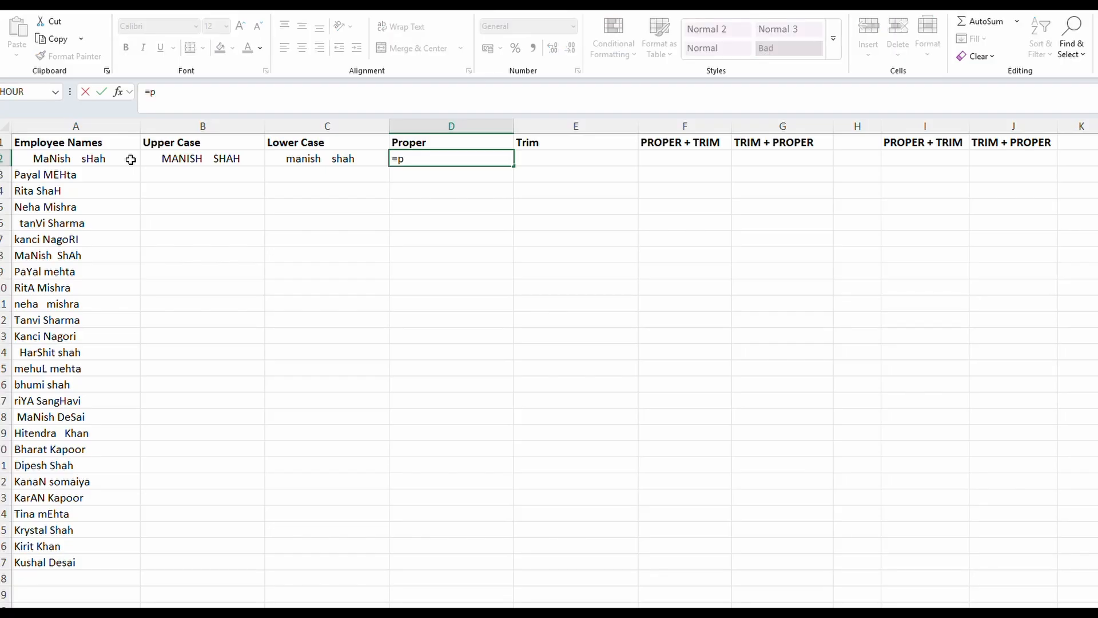
type("roper")
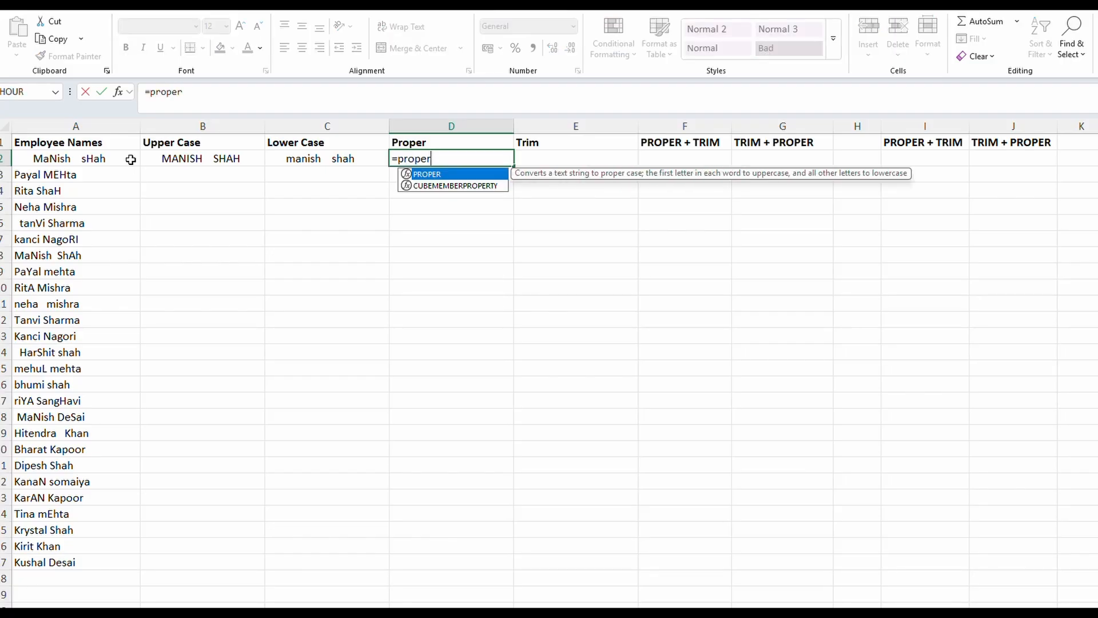
type("(")
left_click(57, 158)
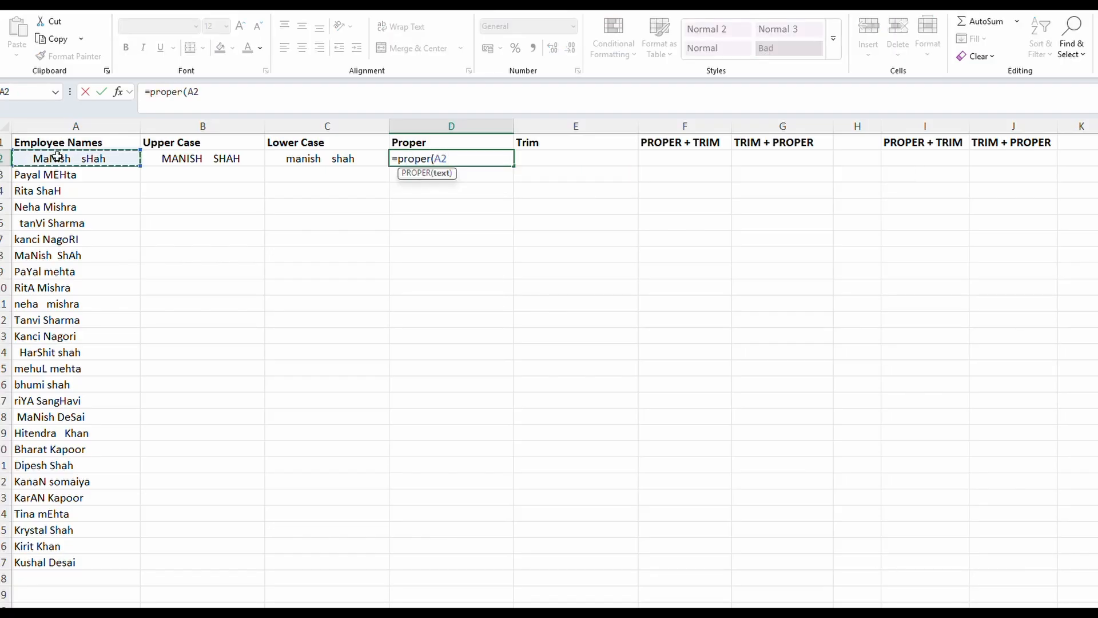
type(")")
key("Return")
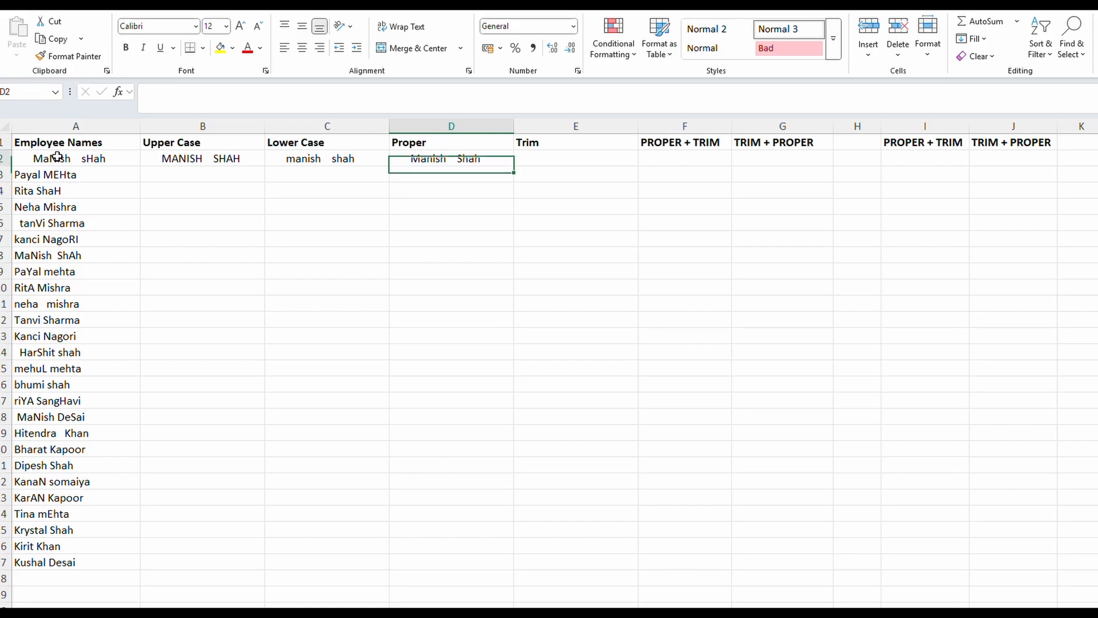
key("Up")
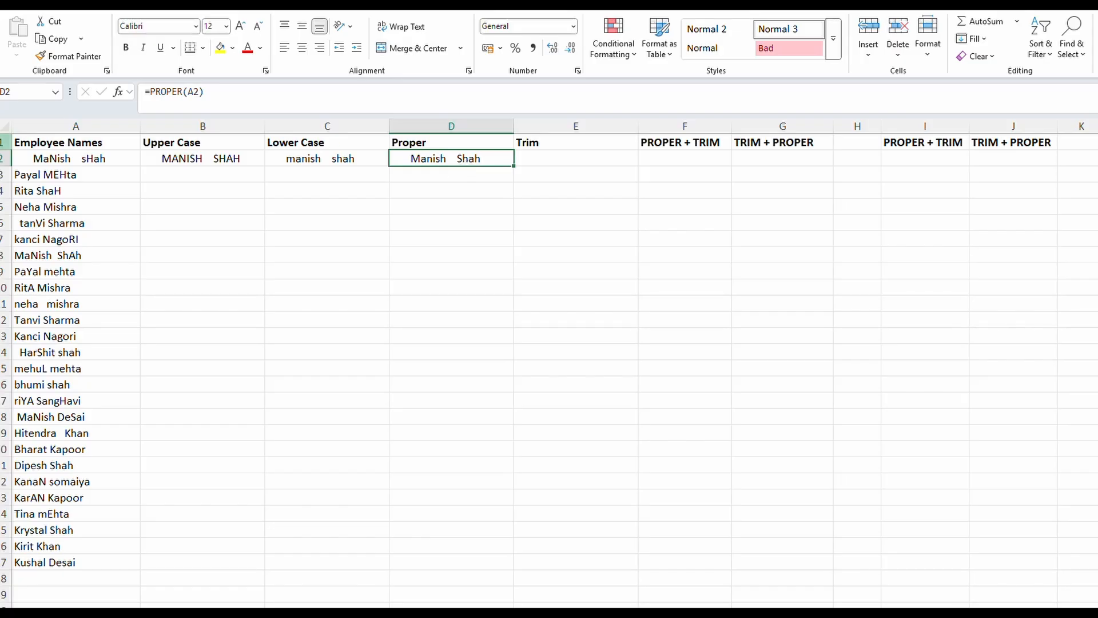
Enter =TRIM(A2) in cell E2 to remove the extra spaces from the first employee name
left_click(549, 159)
type("=trim(")
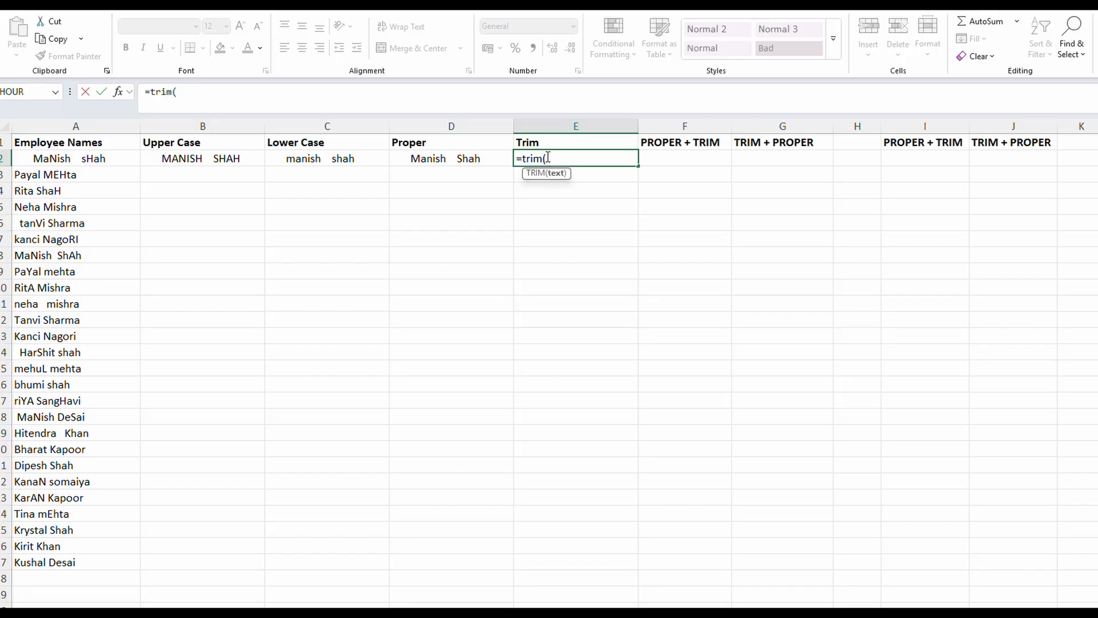
left_click(83, 158)
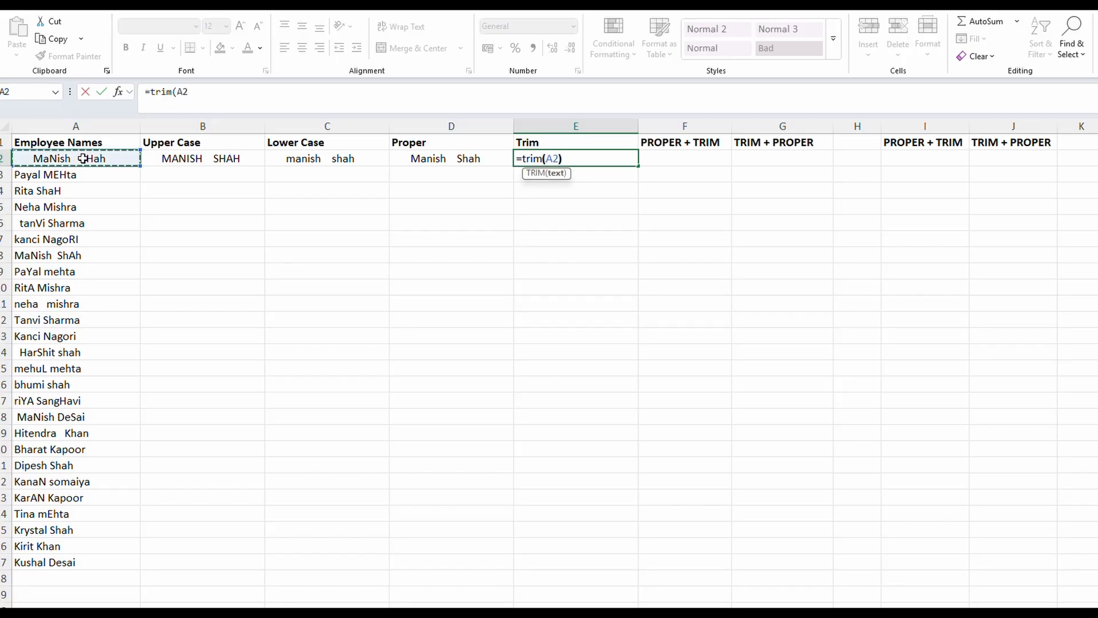
key("Return")
key("Up")
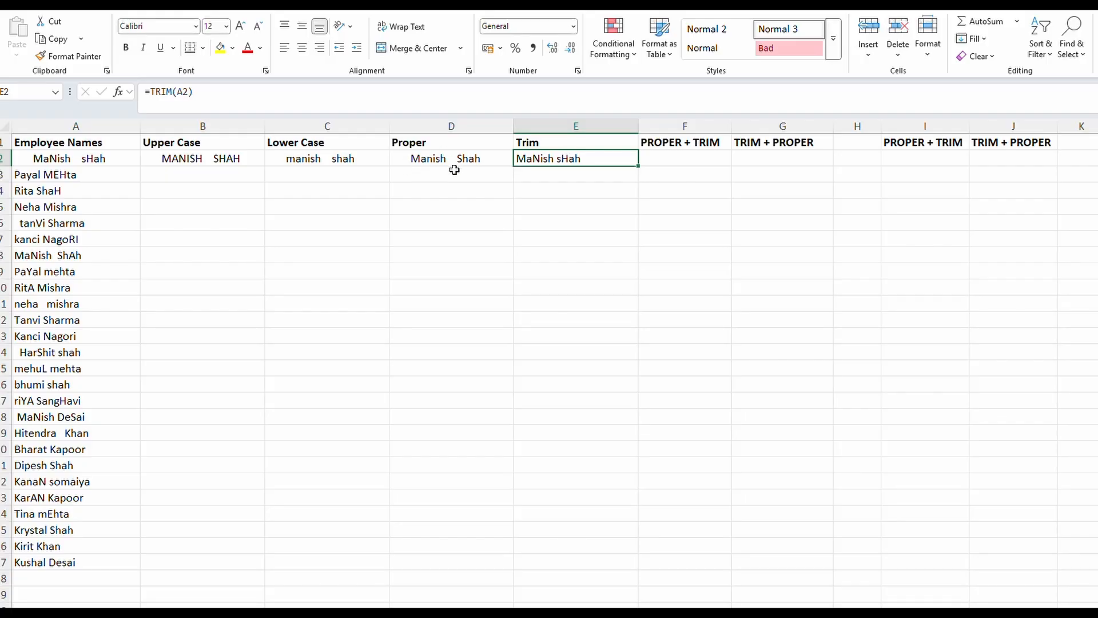
Enter =PROPER(D2) in cell F2 under the PROPER + TRIM heading
left_click(685, 160)
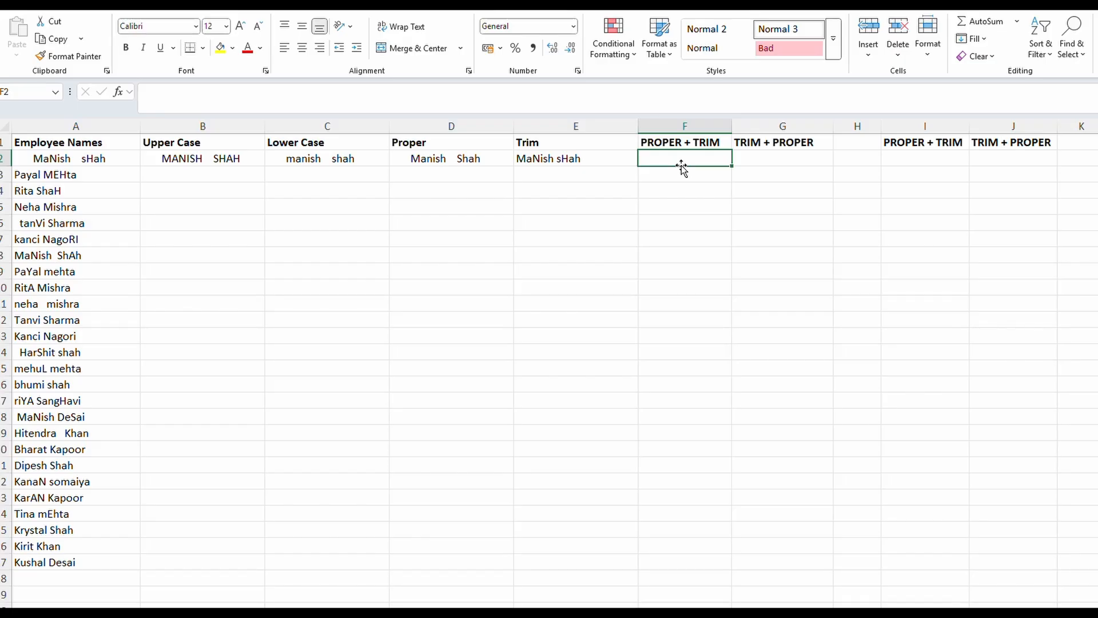
type("=p")
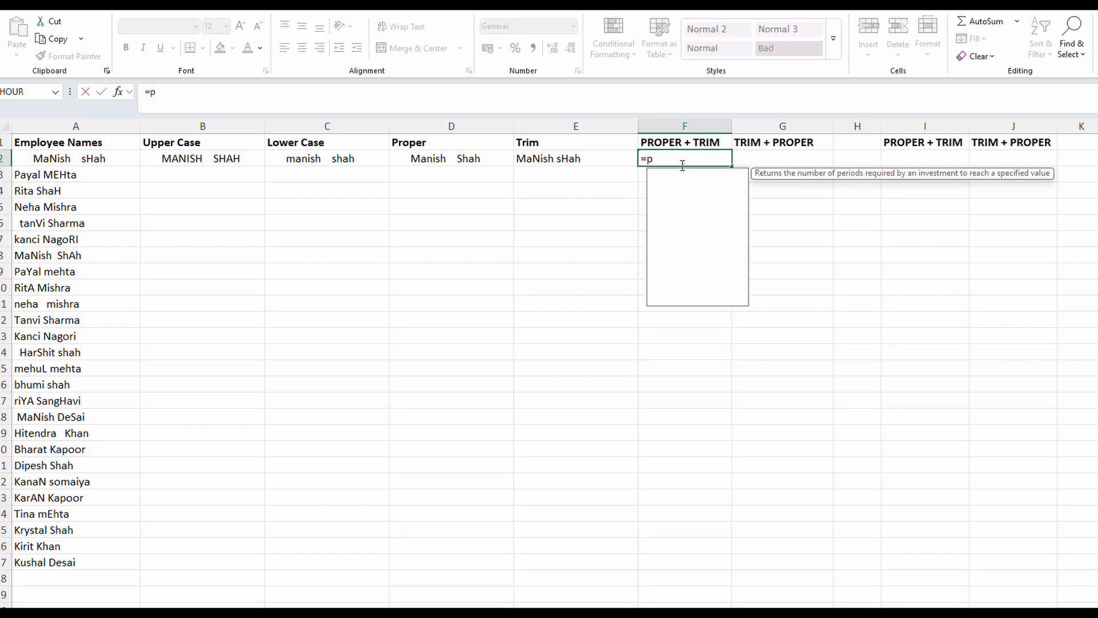
type("roper(")
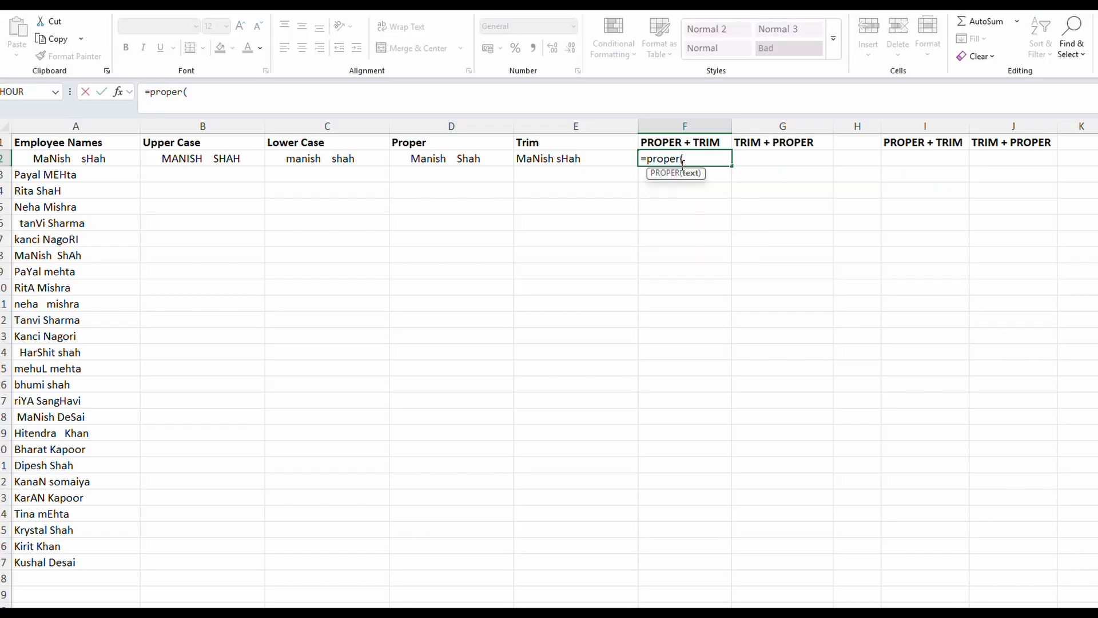
left_click(480, 159)
type(")")
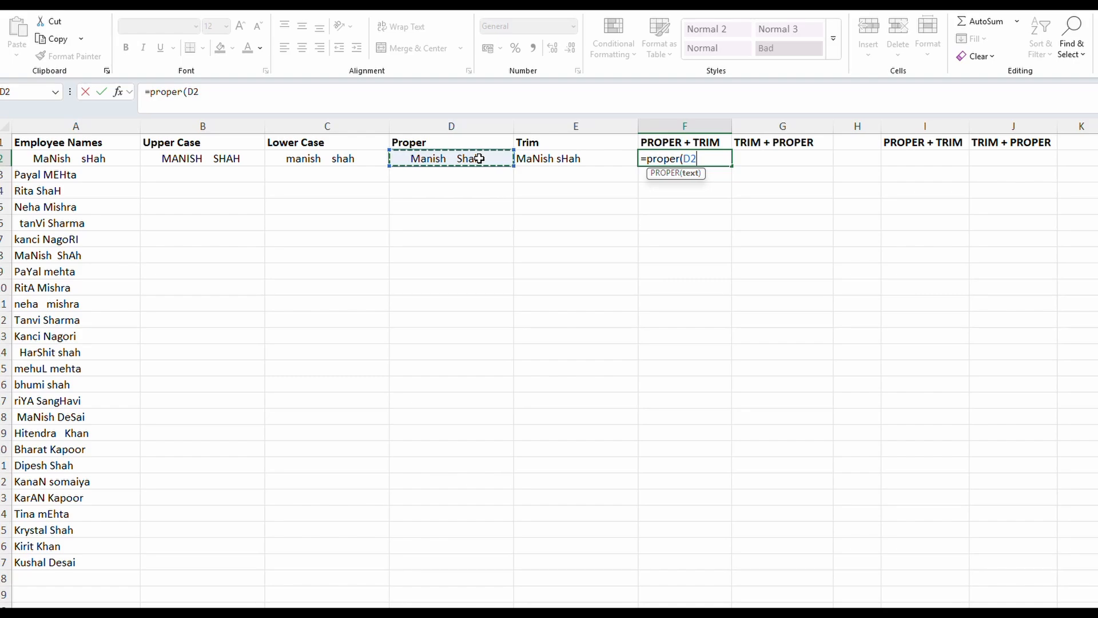
key("Return")
key("Up")
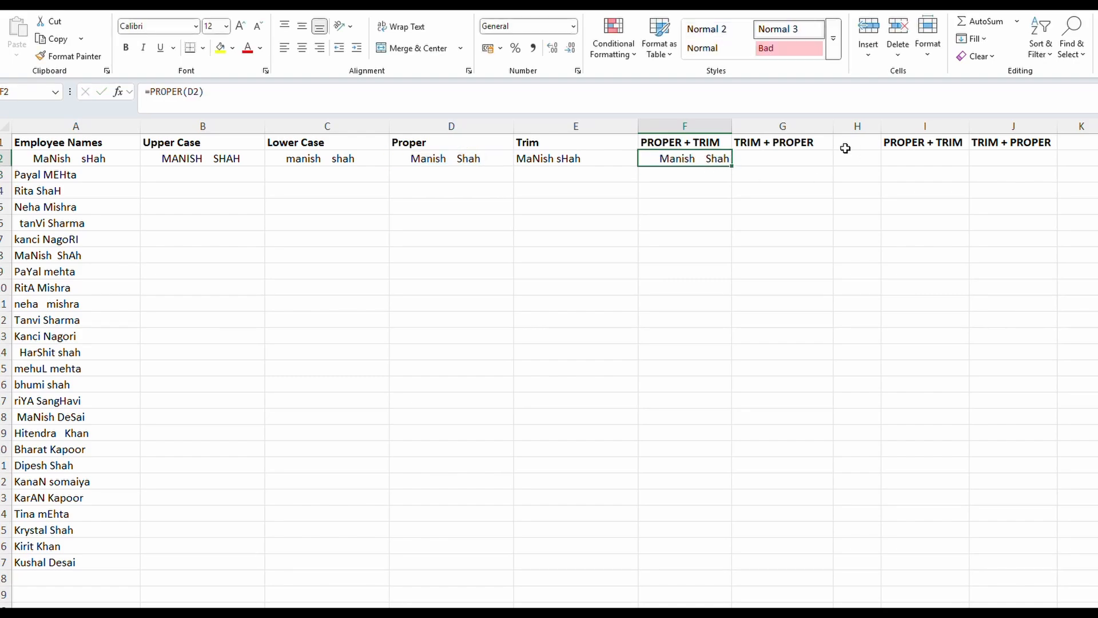
Enter =LEN(F2) in cell I2 to count the characters of the name in F2
left_click(905, 160)
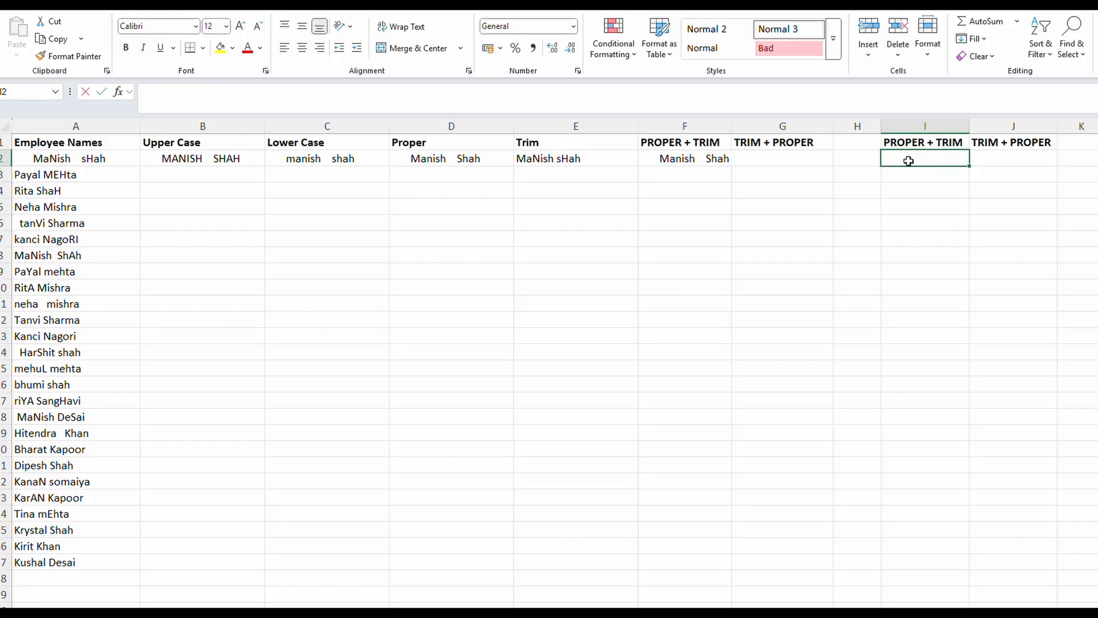
type("=len(")
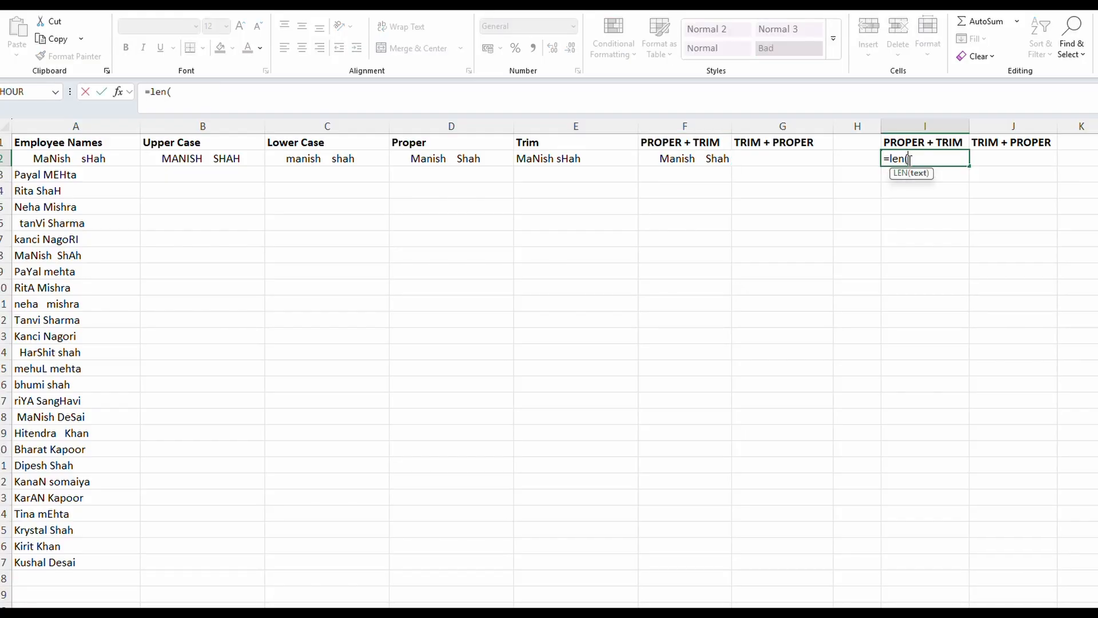
left_click(689, 156)
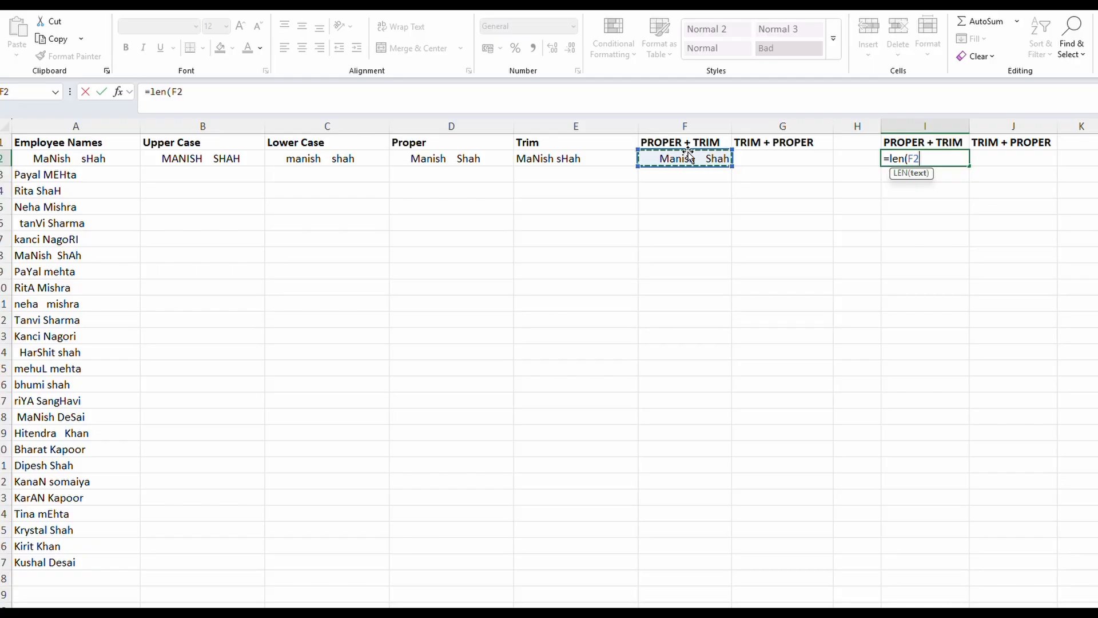
key("Return")
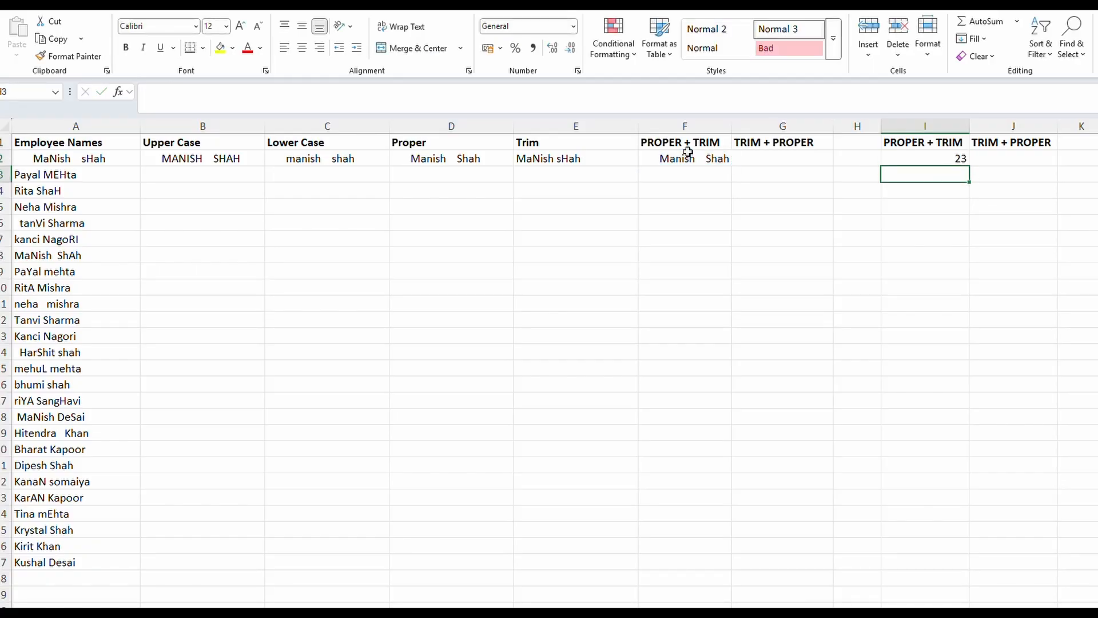
key("Up")
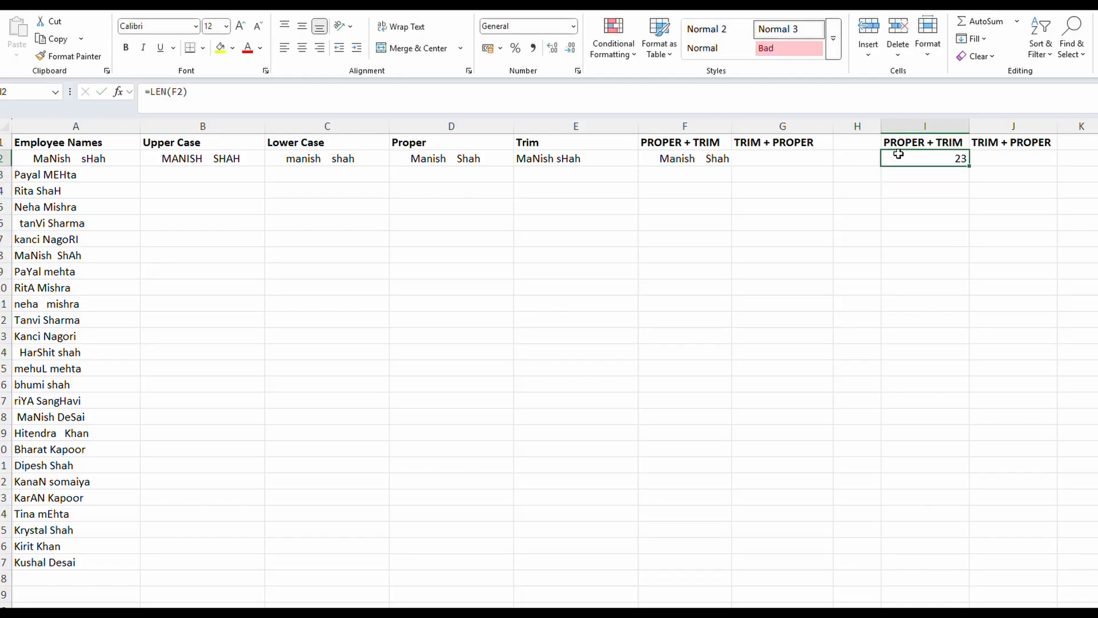
Enter =TRIM(F2) in cell G2 to strip the extra spaces from the proper-case name
left_click(756, 159)
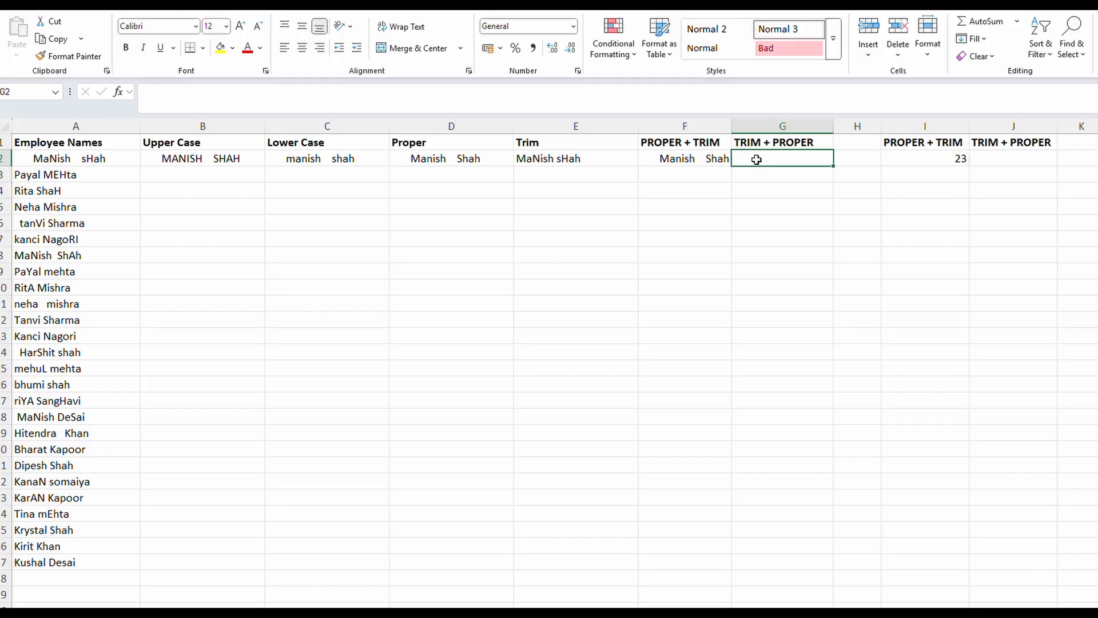
type("=trim")
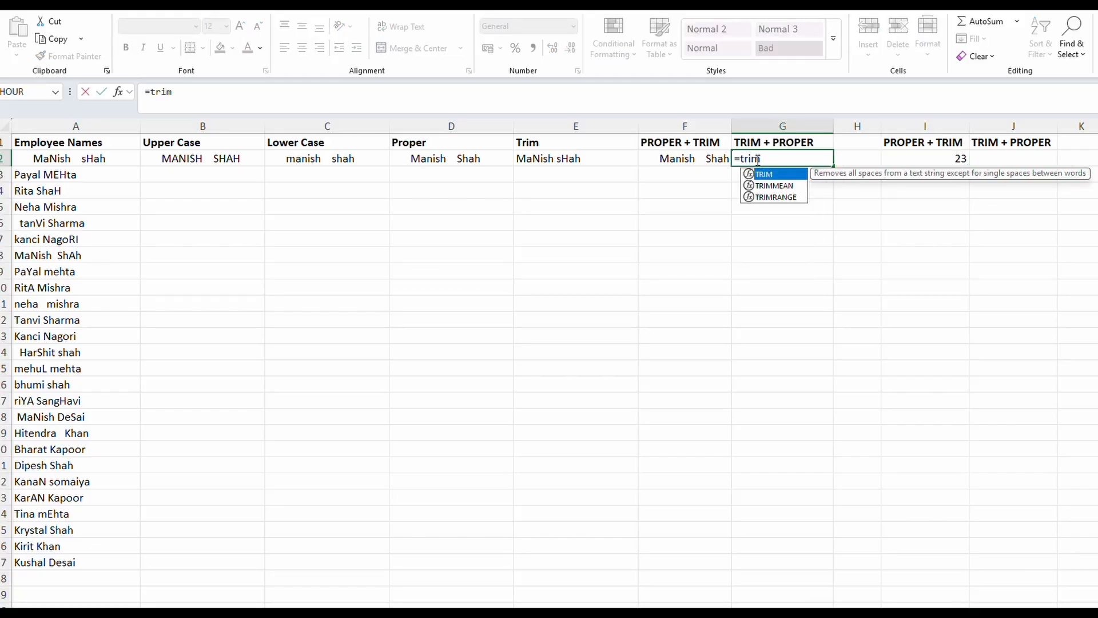
type("(")
left_click(701, 157)
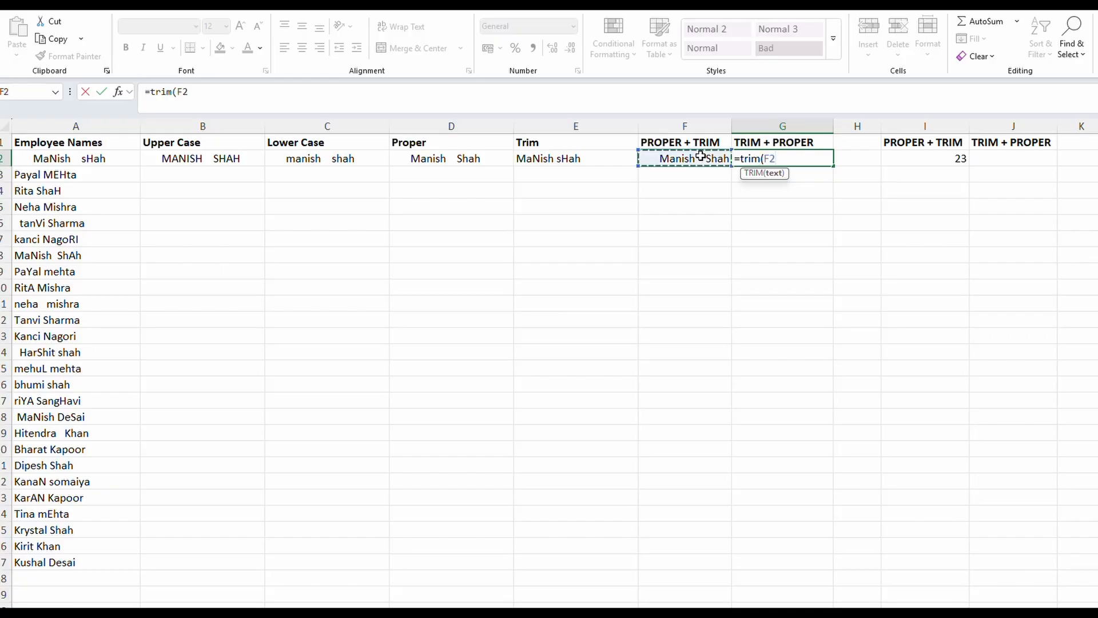
type(")")
key("Return")
key("Up")
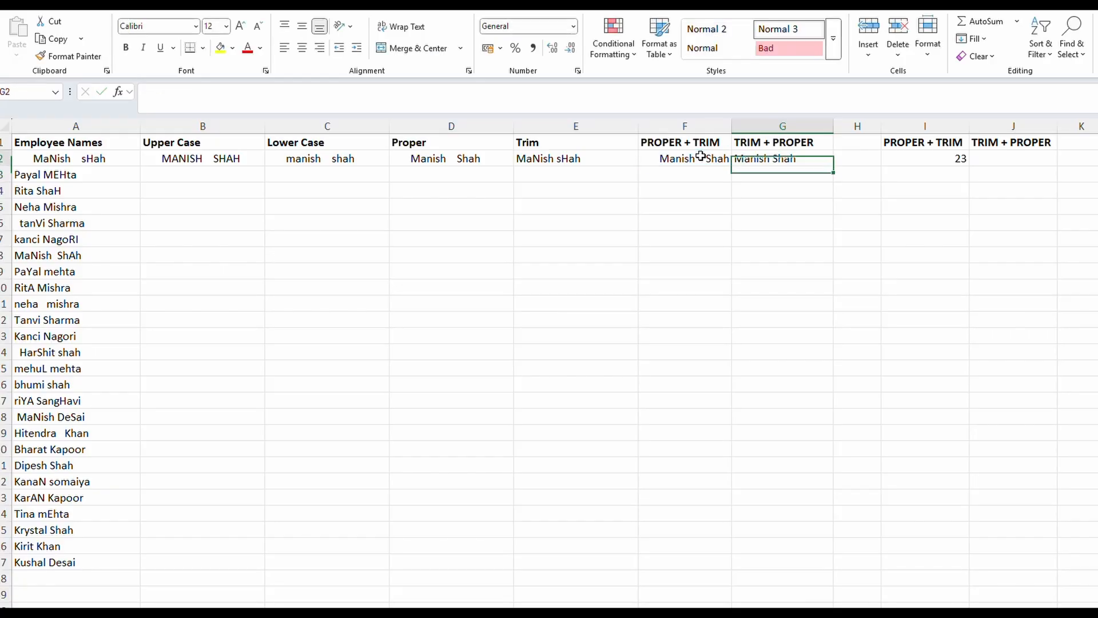
Fill the LEN formula from I2 across to J2 to count the characters in G2
left_click(990, 161)
left_click(967, 163)
left_click_drag(969, 169, 1010, 167)
left_click(1033, 155)
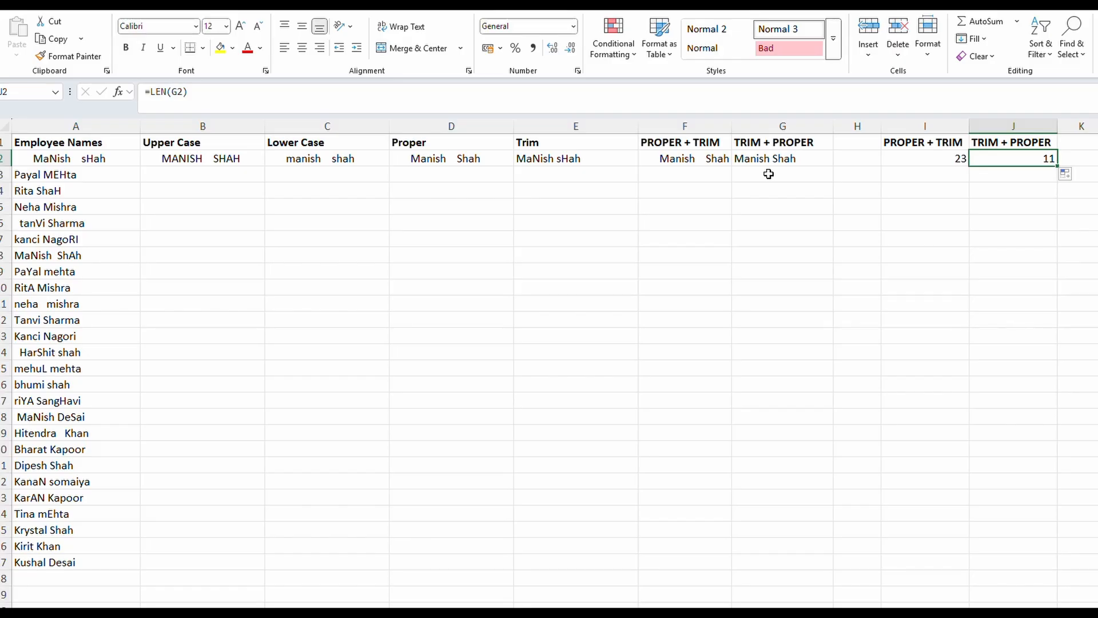
left_click(681, 158)
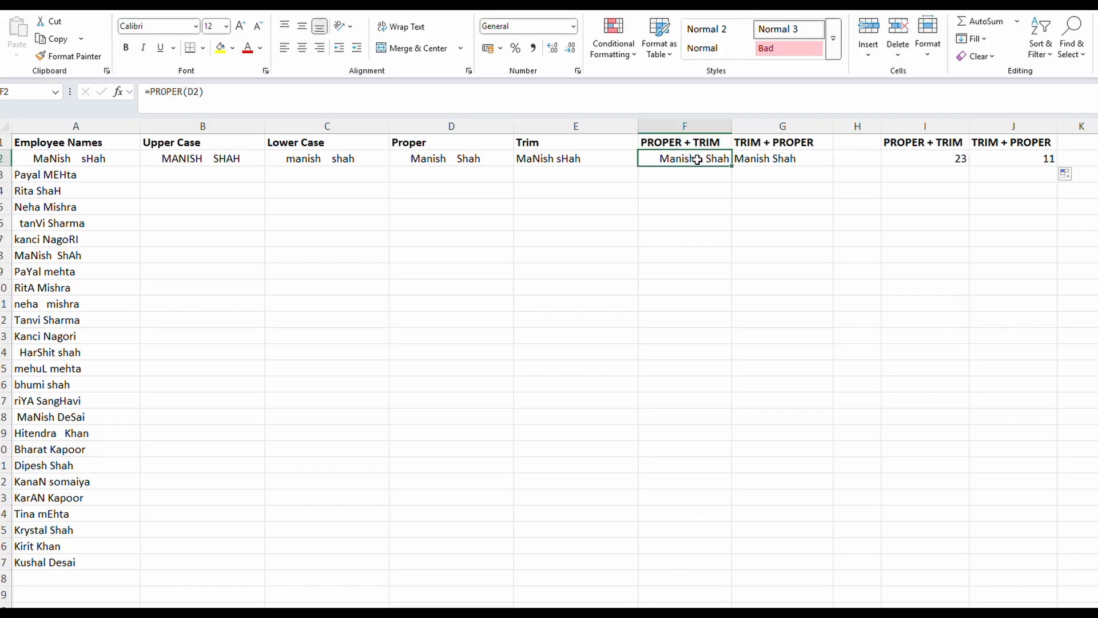
left_click(766, 160)
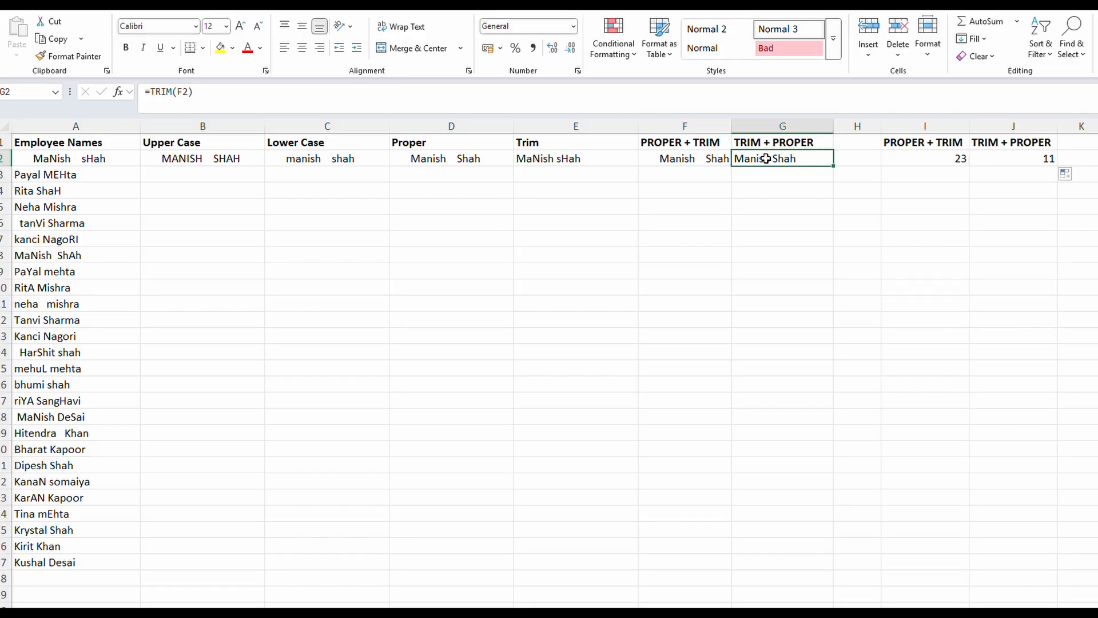
left_click(704, 158)
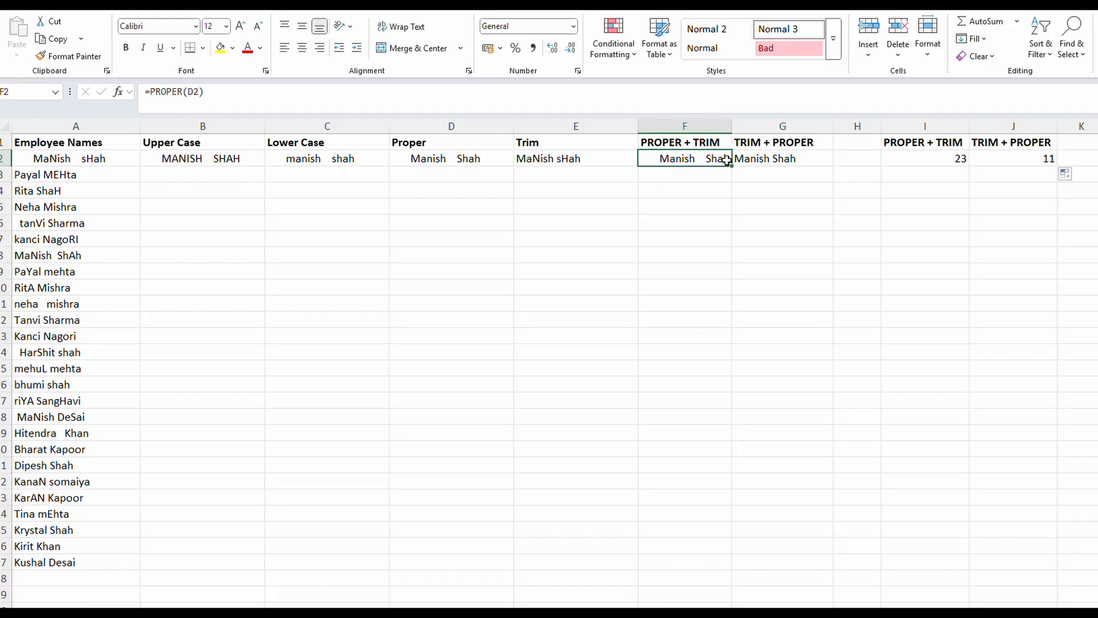
Replace the TRIM + PROPER heading in cell G1 with First Name
left_click(760, 146)
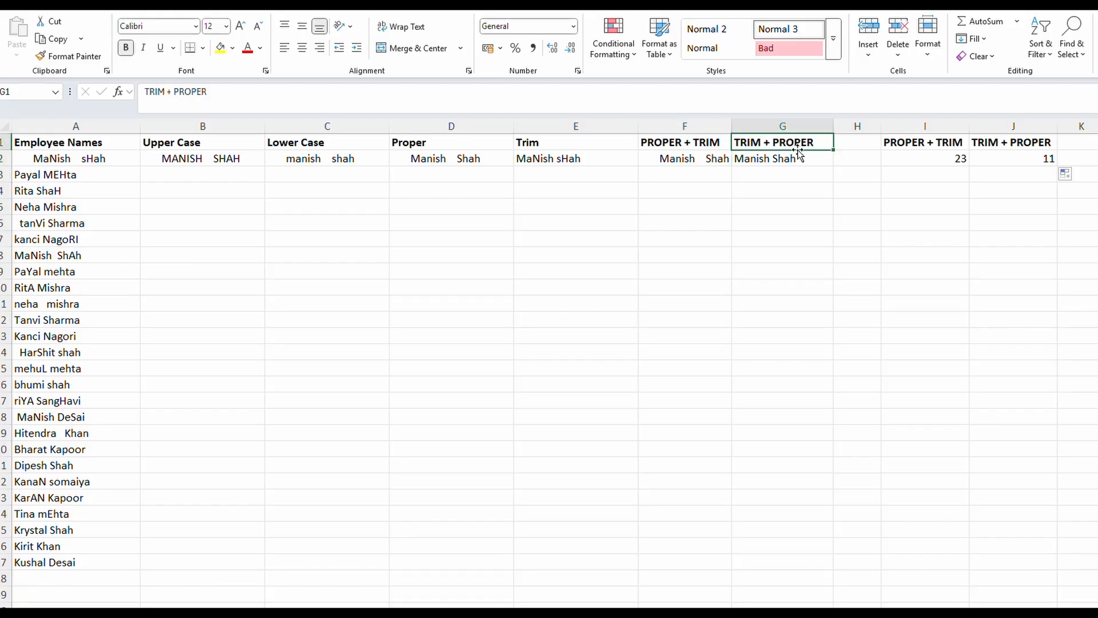
type("F")
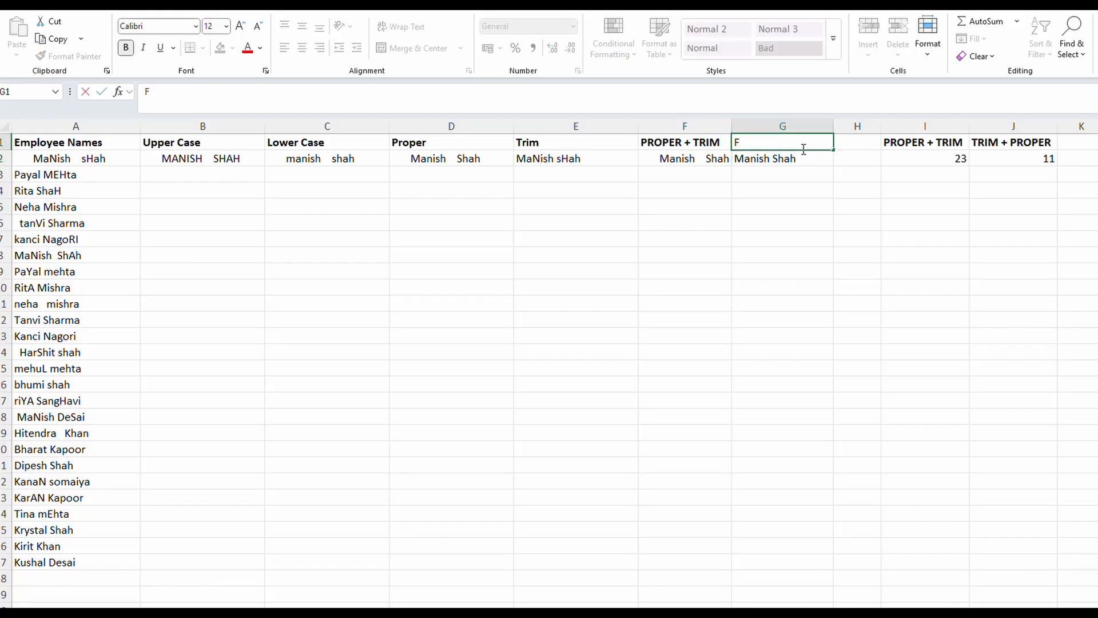
type("irst Name")
key("Return")
key("Up")
key("Right")
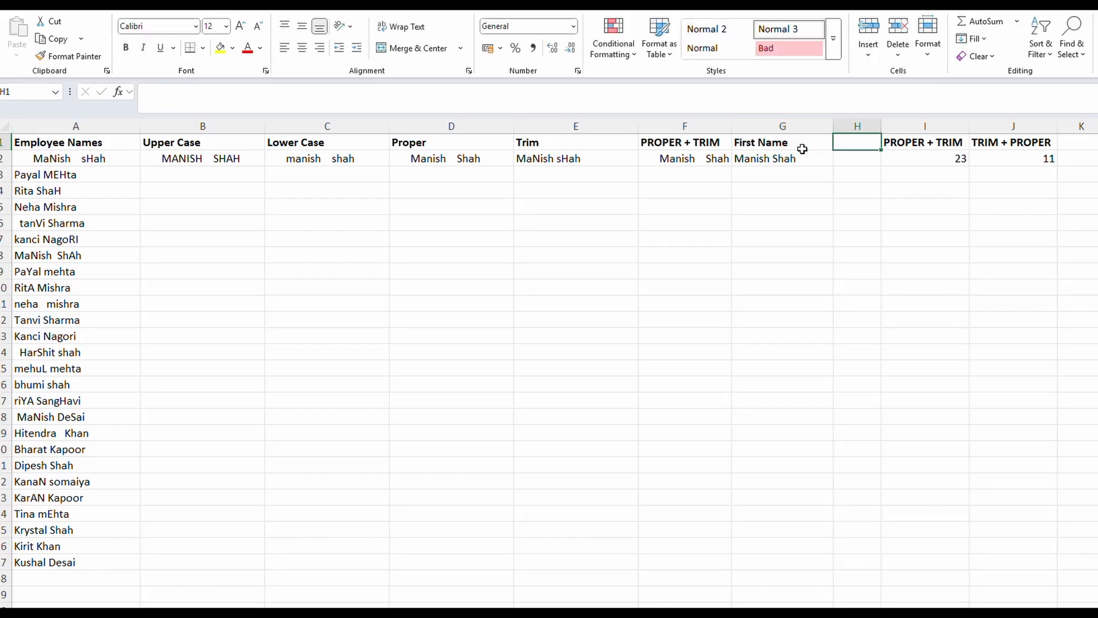
left_click(791, 156)
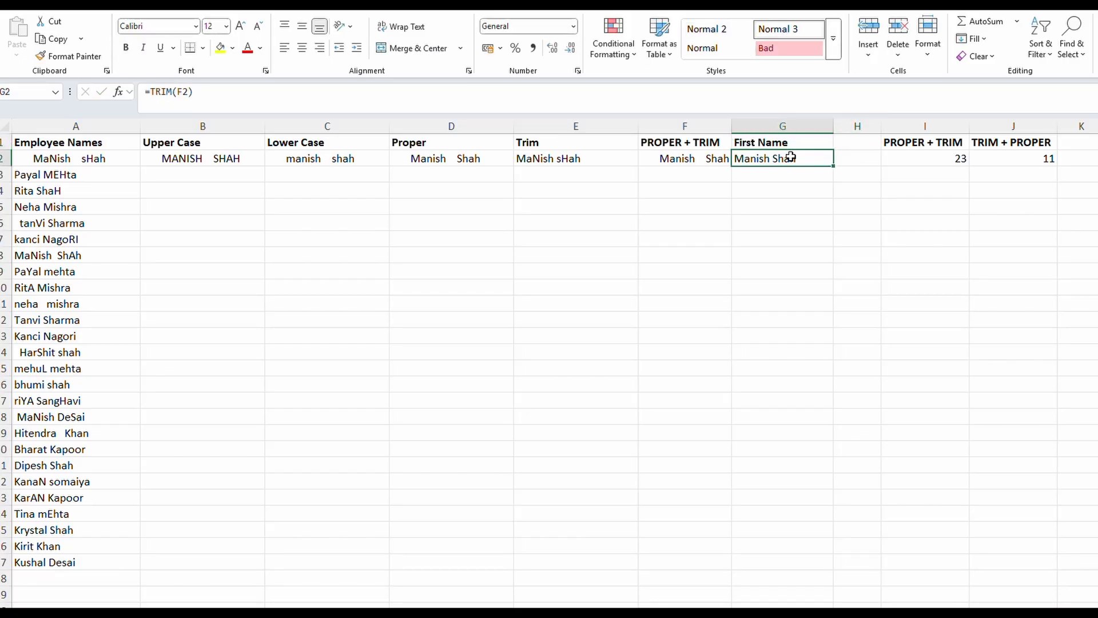
Enter =TEXTSPLIT(A2," ",,TRUE) in cell G2 to split the employee name at spaces, ignoring empty cells
type("=tex")
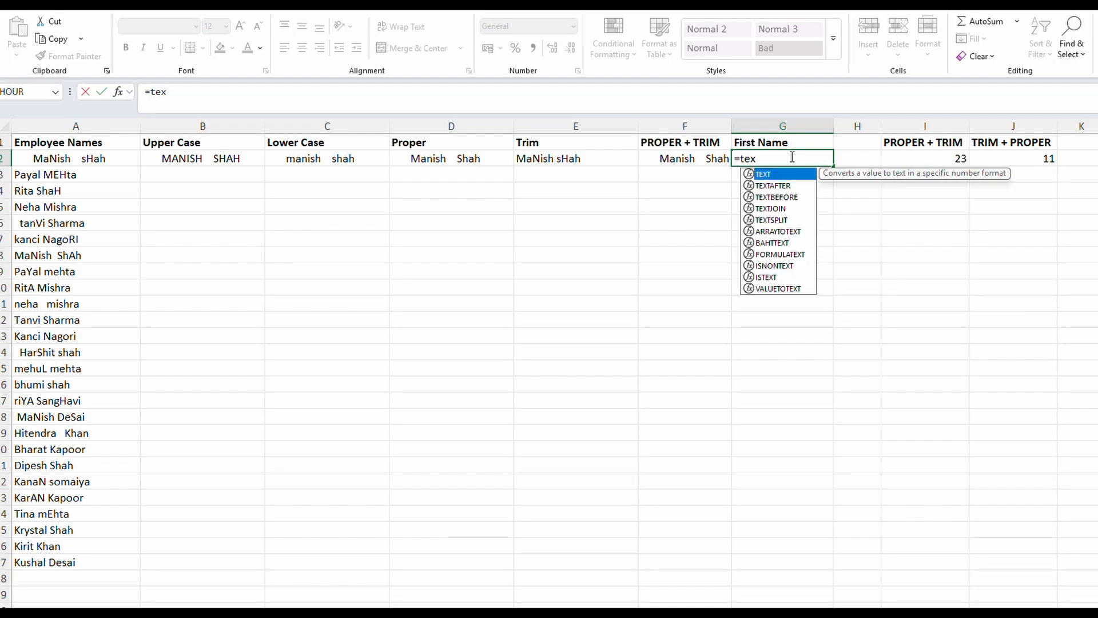
type("ts")
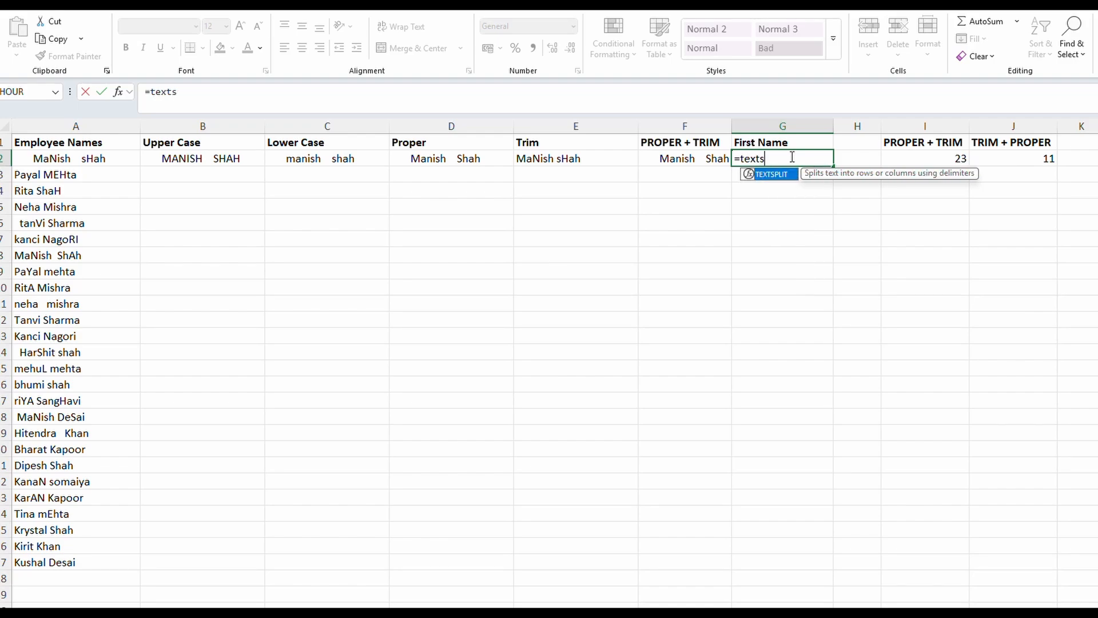
type("plit(")
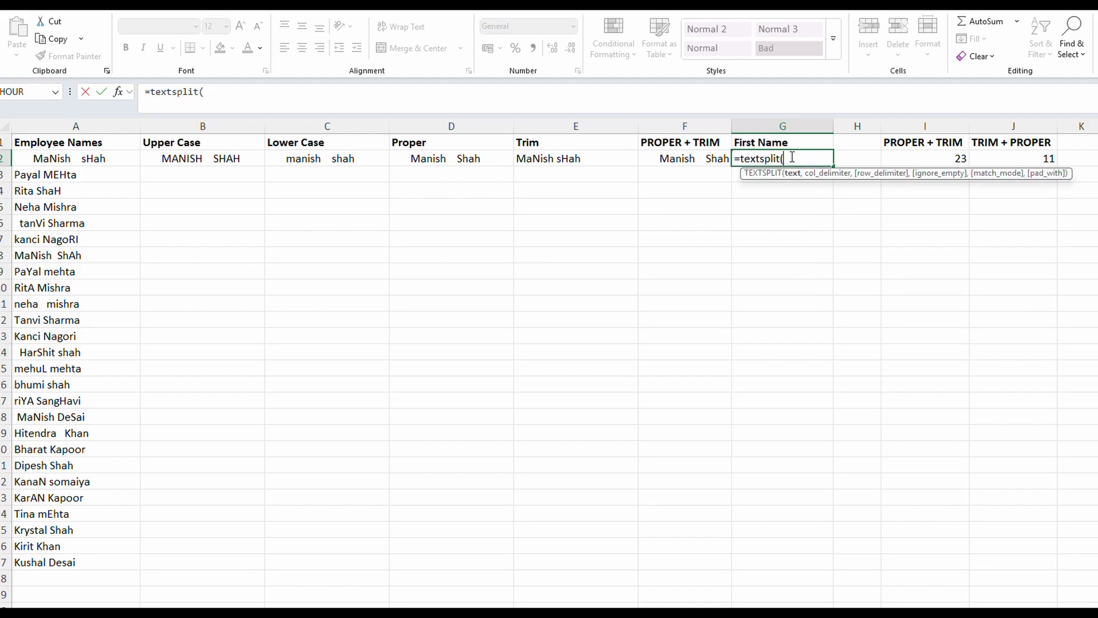
left_click(98, 158)
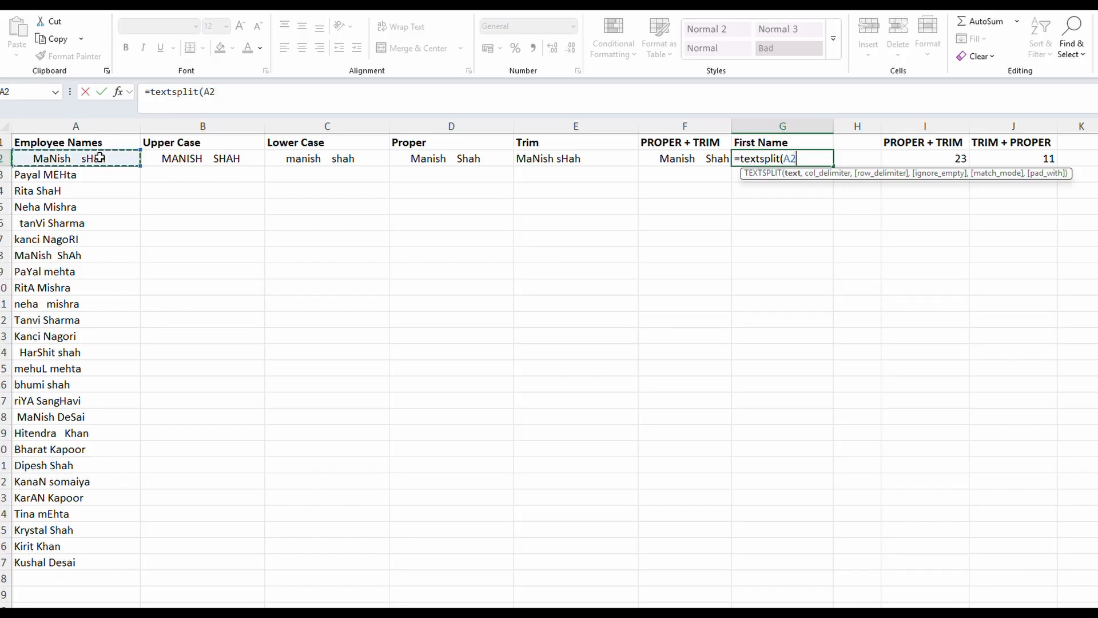
type(",")
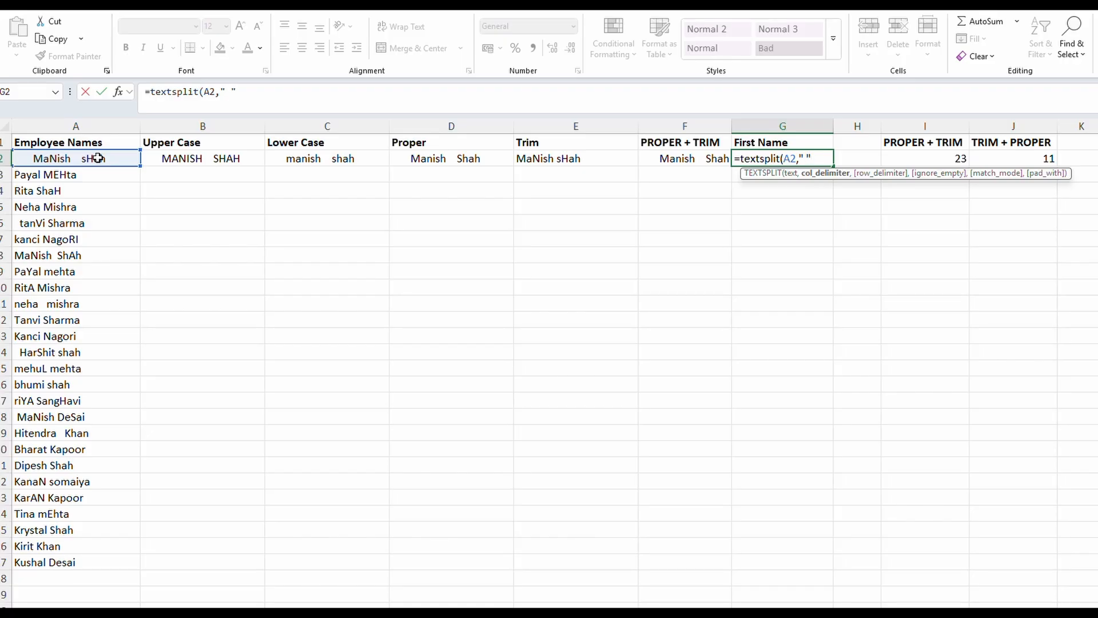
type("\" \",")
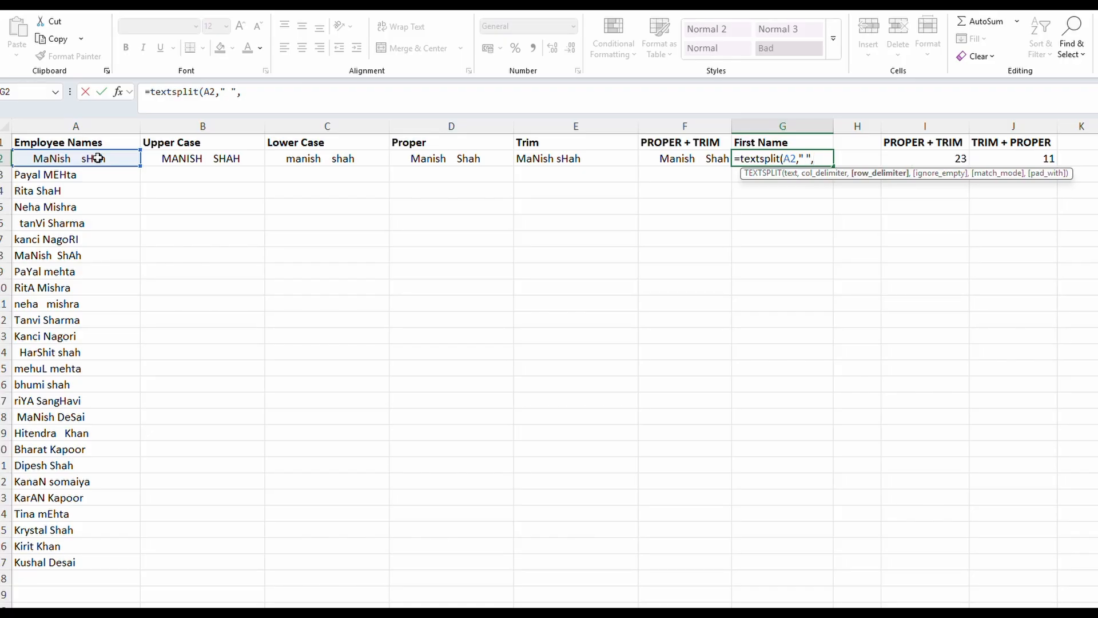
type(",true")
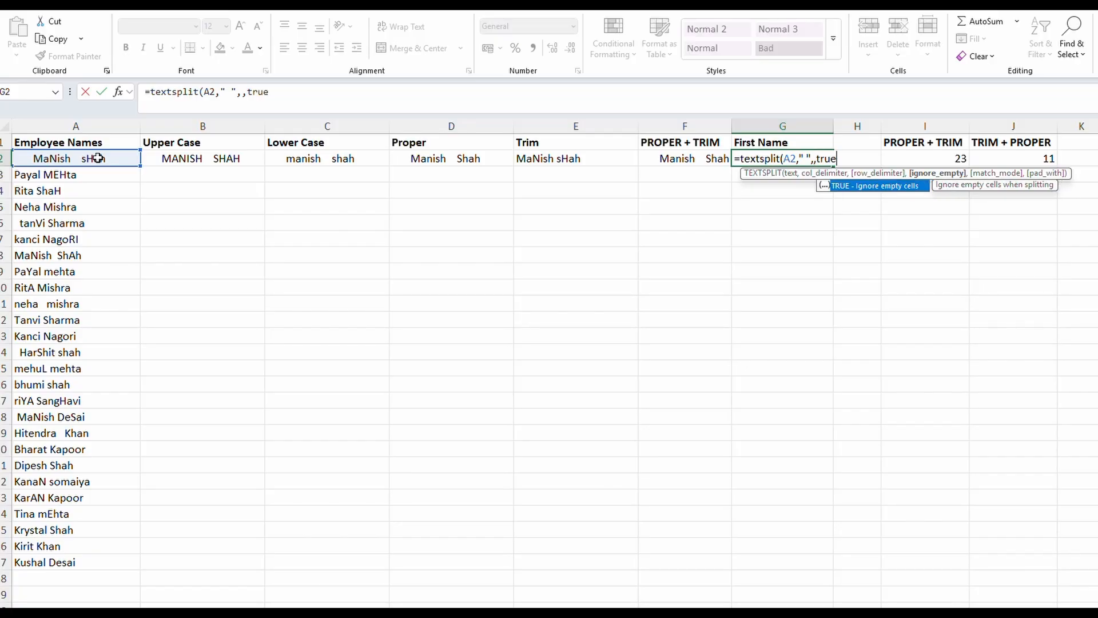
type(")")
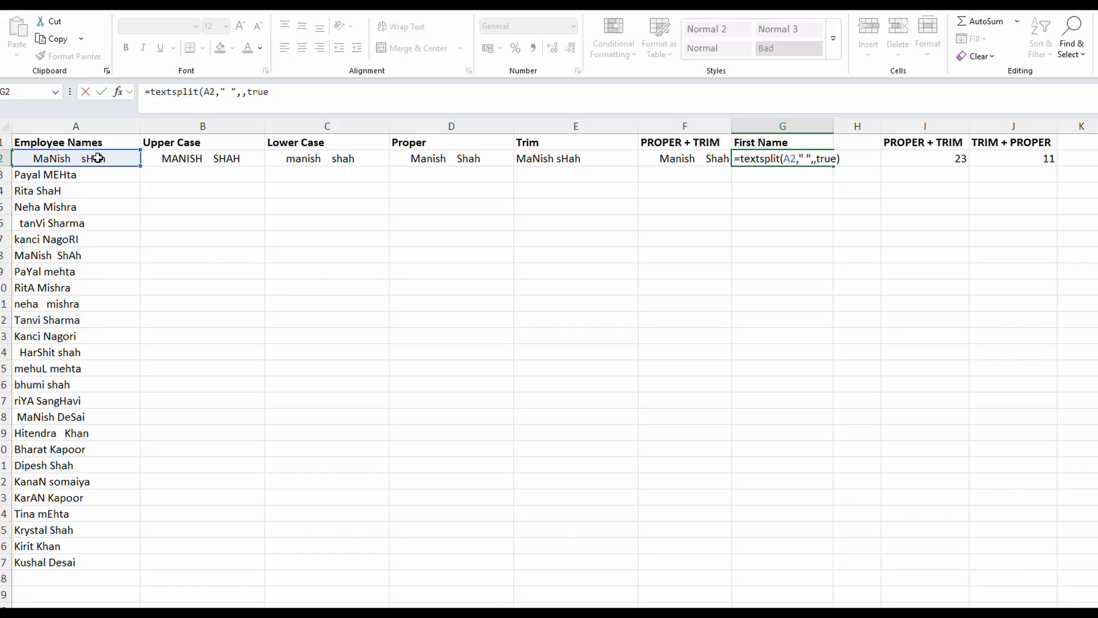
key("ctrl+Return")
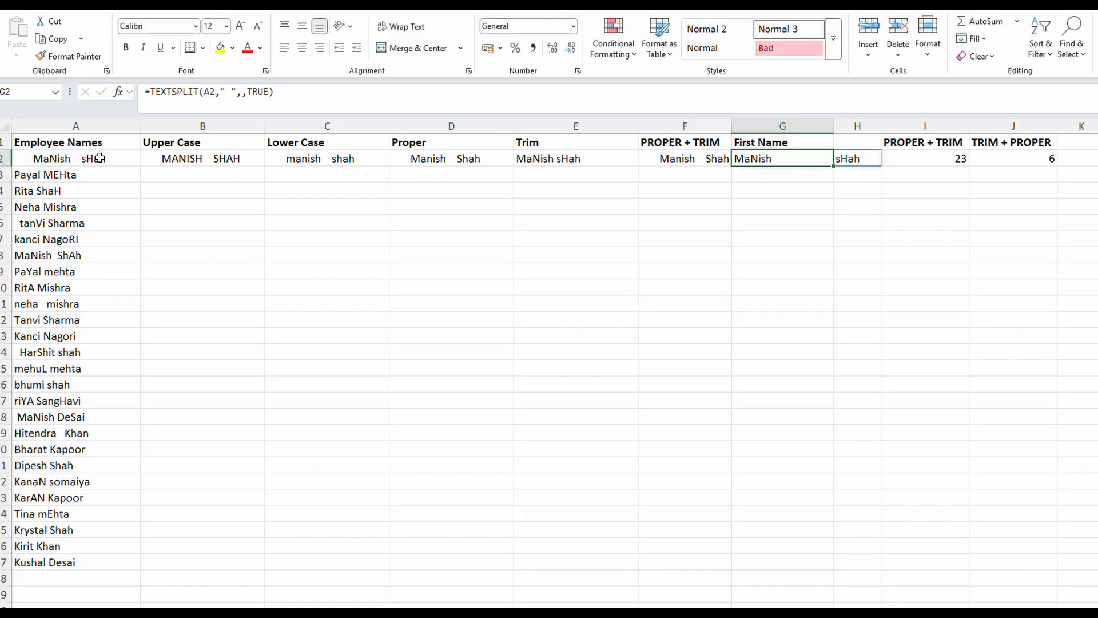
Add the heading Last in cell H1 above the split surname
left_click(867, 166)
double_click(853, 140)
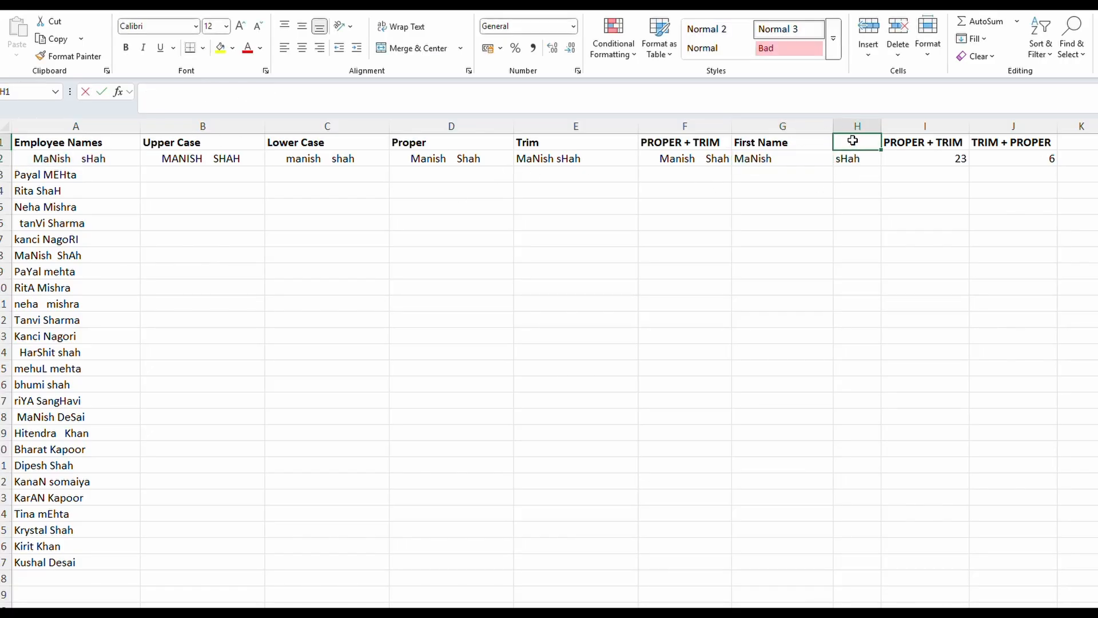
type("Last")
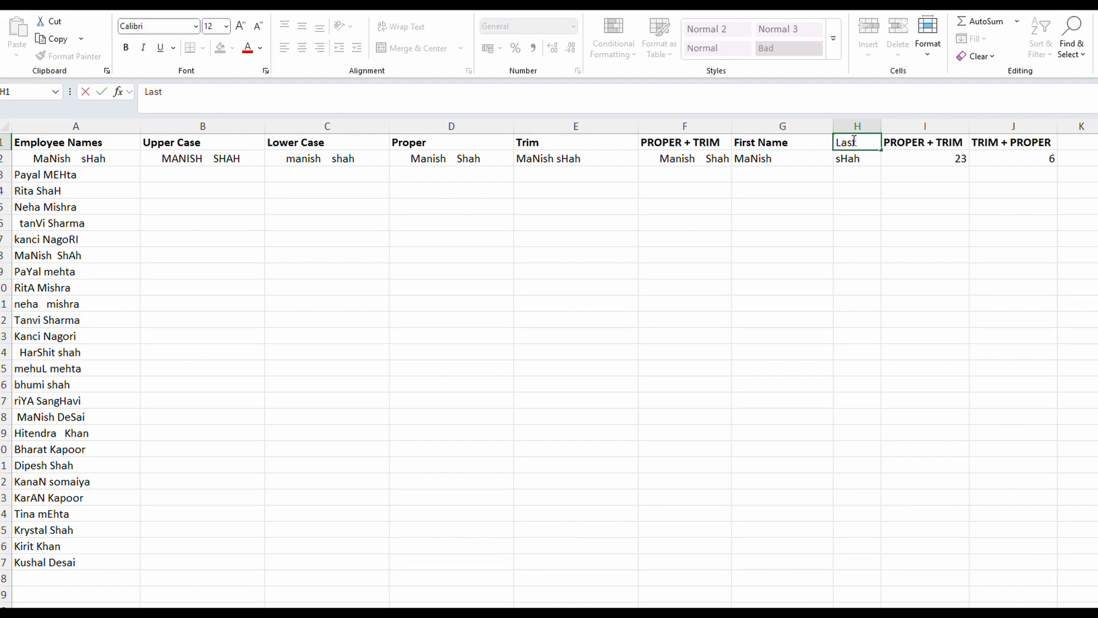
key("Return")
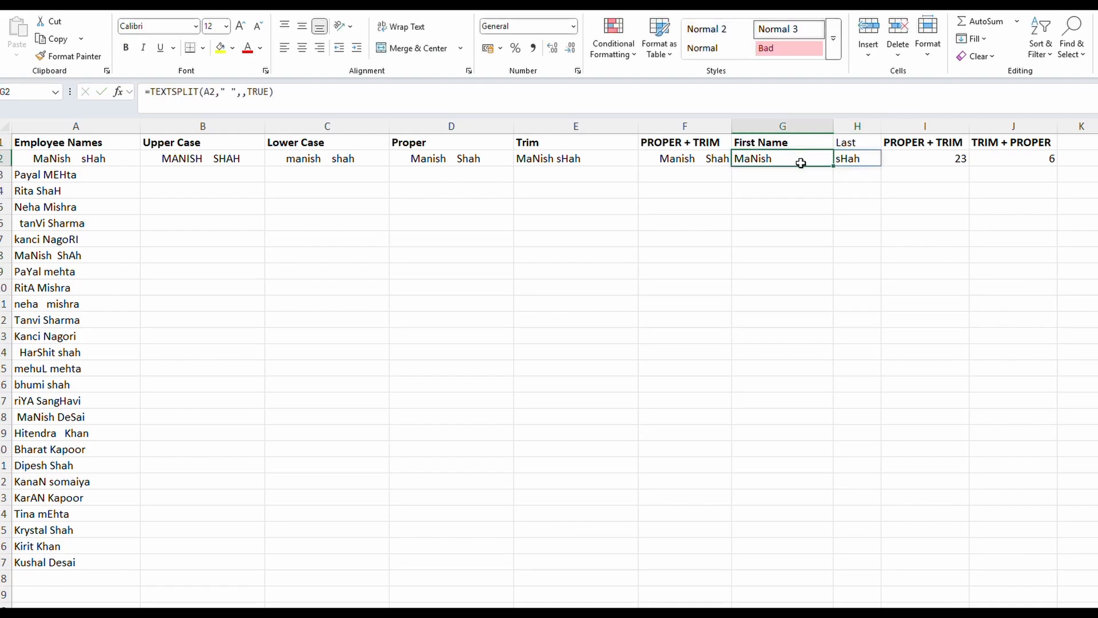
Wrap the split formula in G2 with TRIM and PROPER so it reads =TRIM(PROPER(TEXTSPLIT(A2," ",,TRUE)))
left_click(811, 159)
double_click(800, 158)
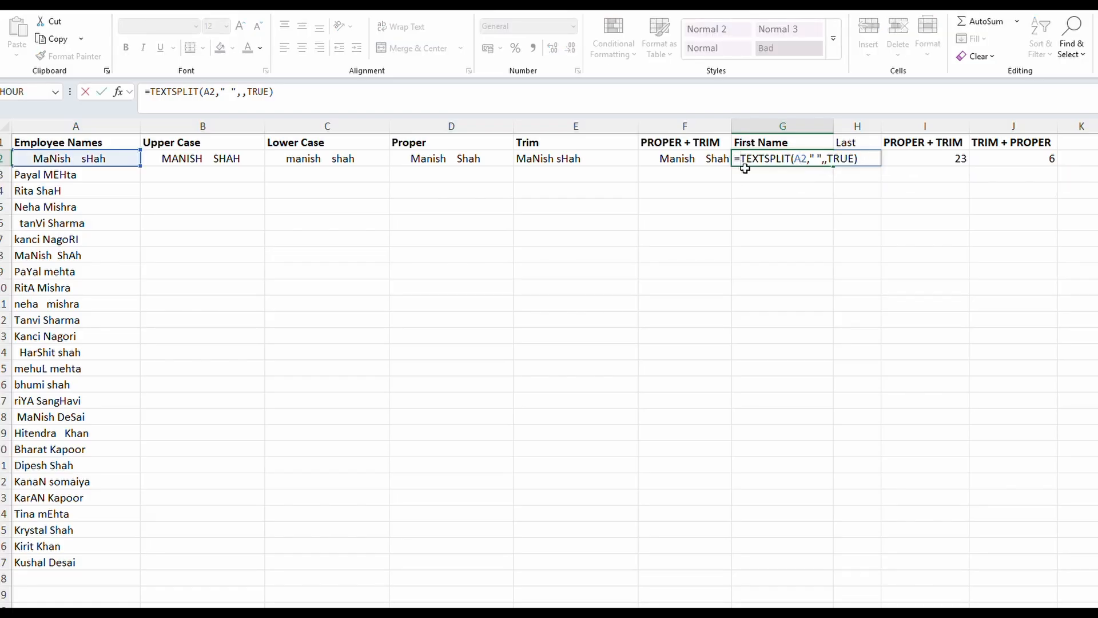
type("pr")
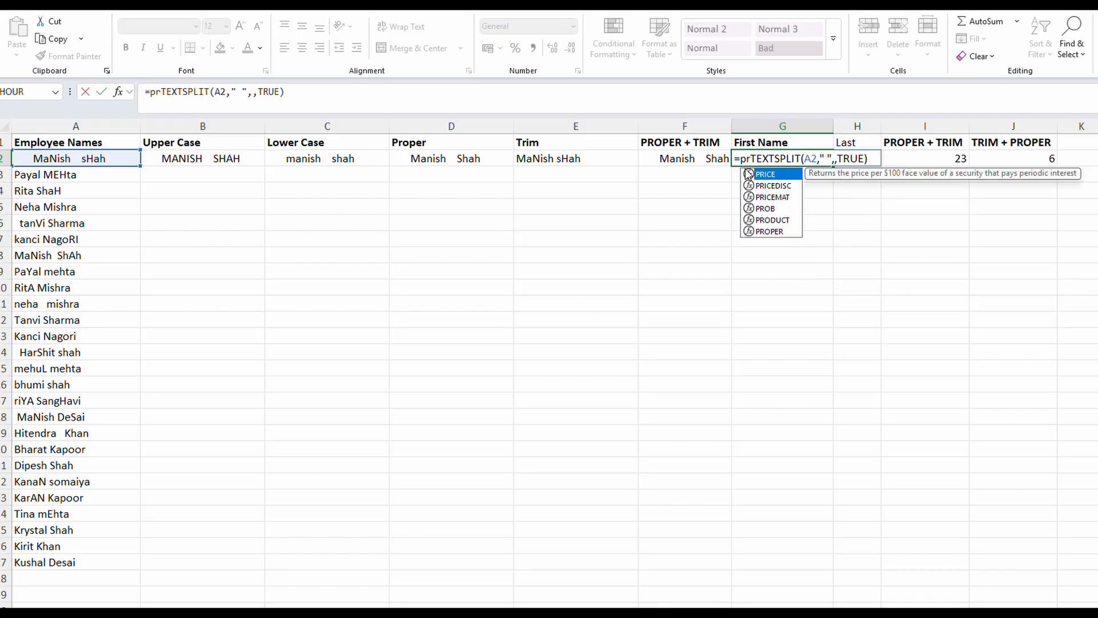
key("BackSpace")
key("BackSpace")
type("tri")
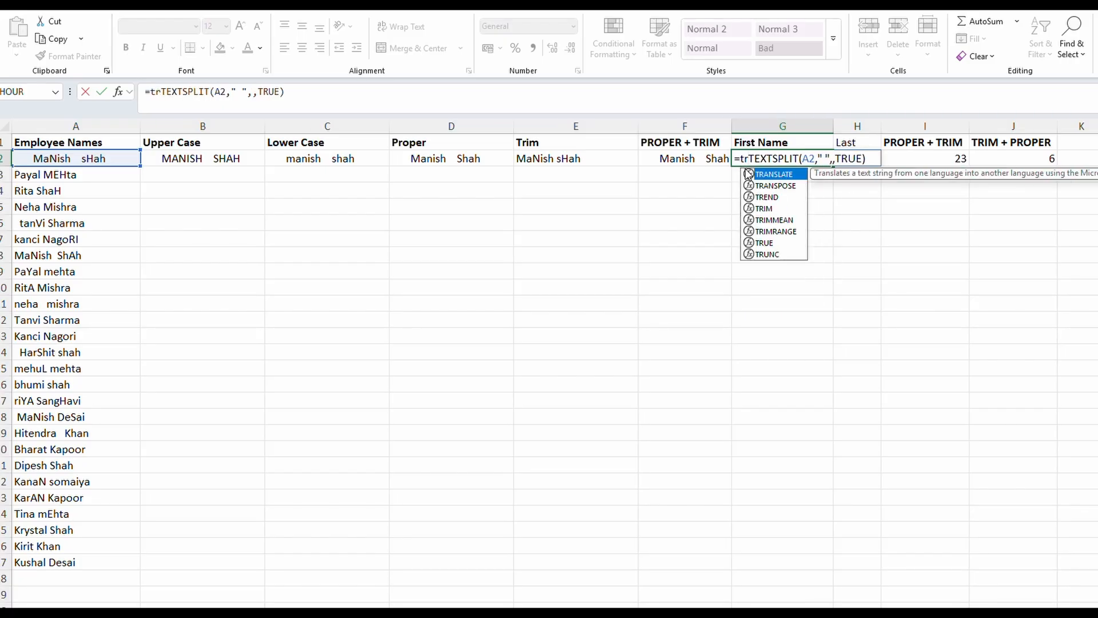
type("m")
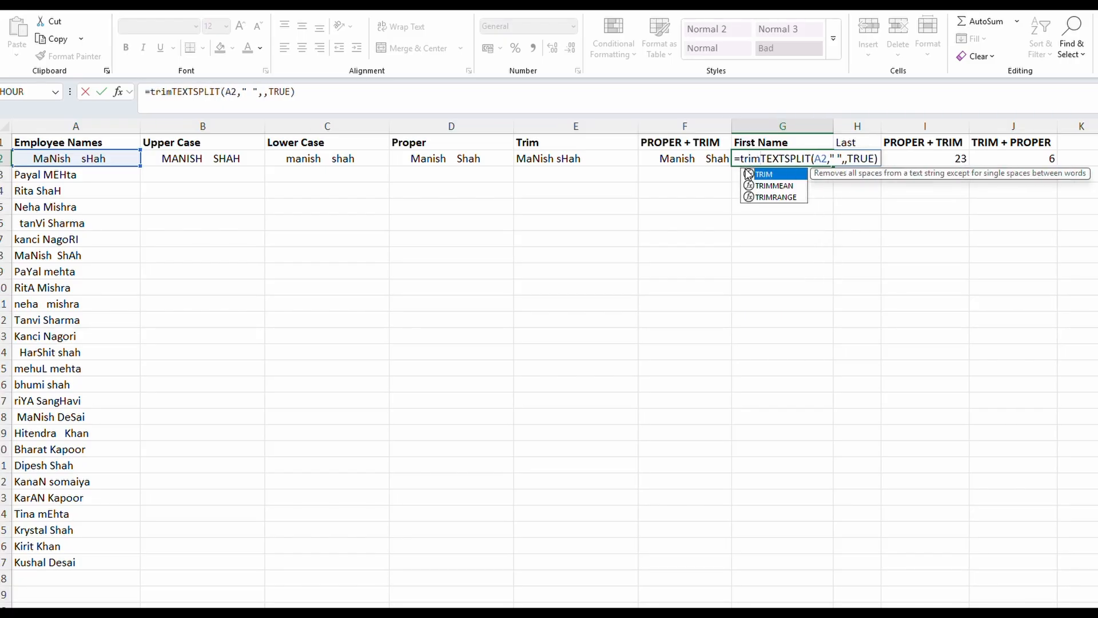
type("(")
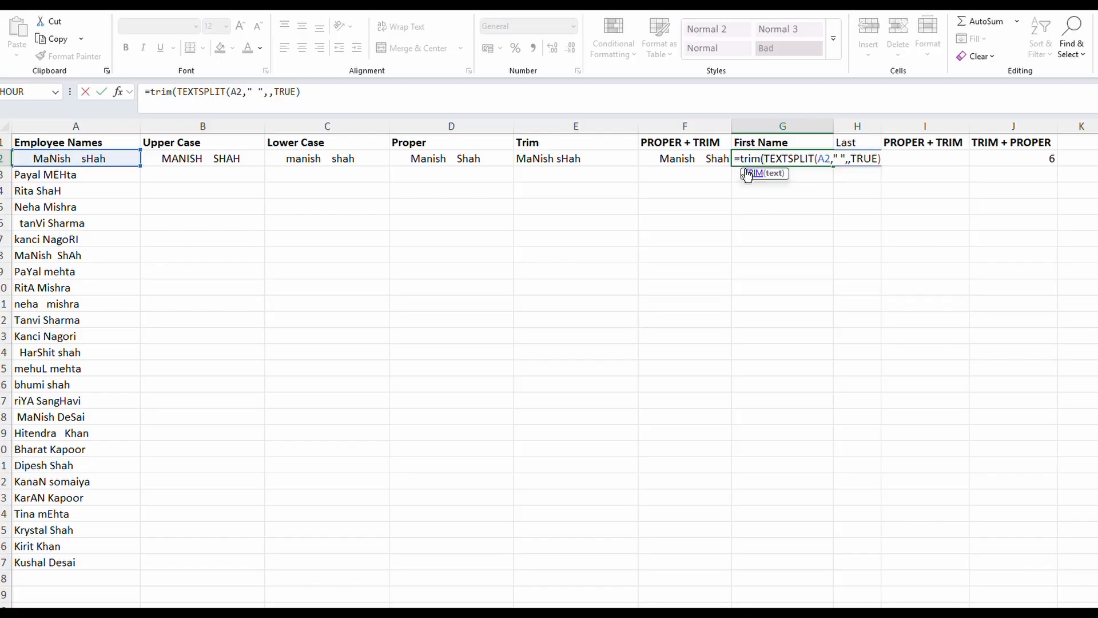
type("proper")
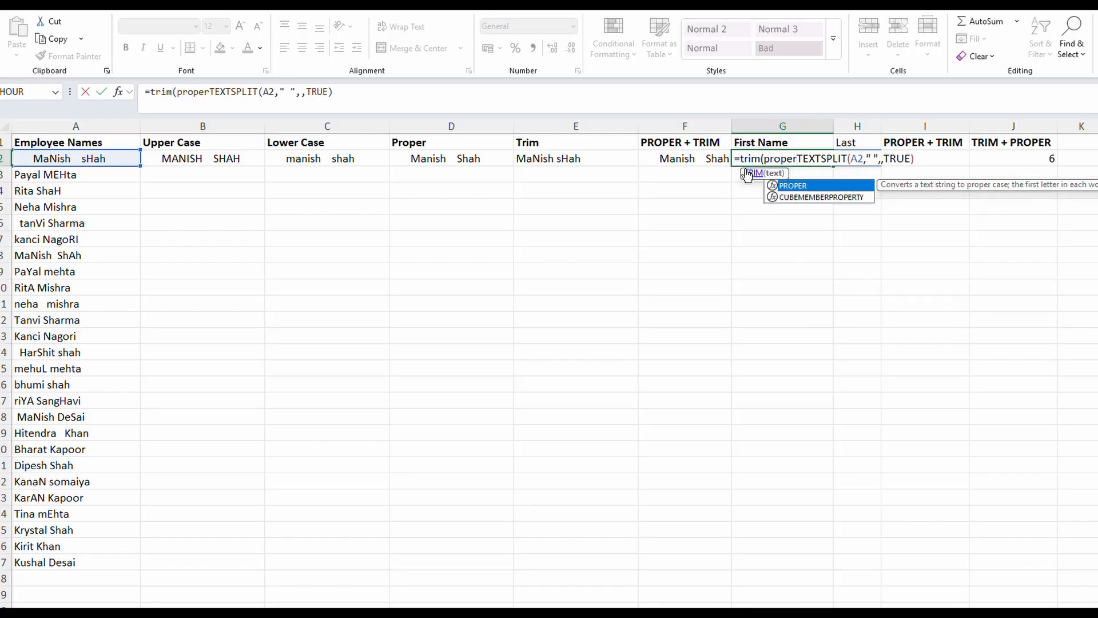
type("(")
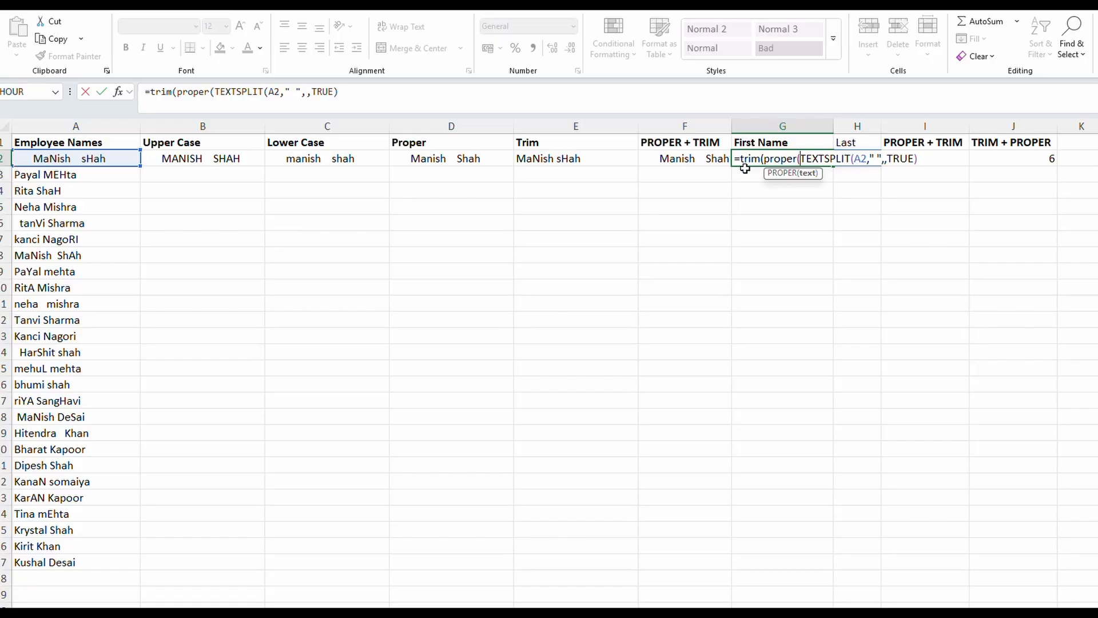
left_click(925, 158)
type(")")
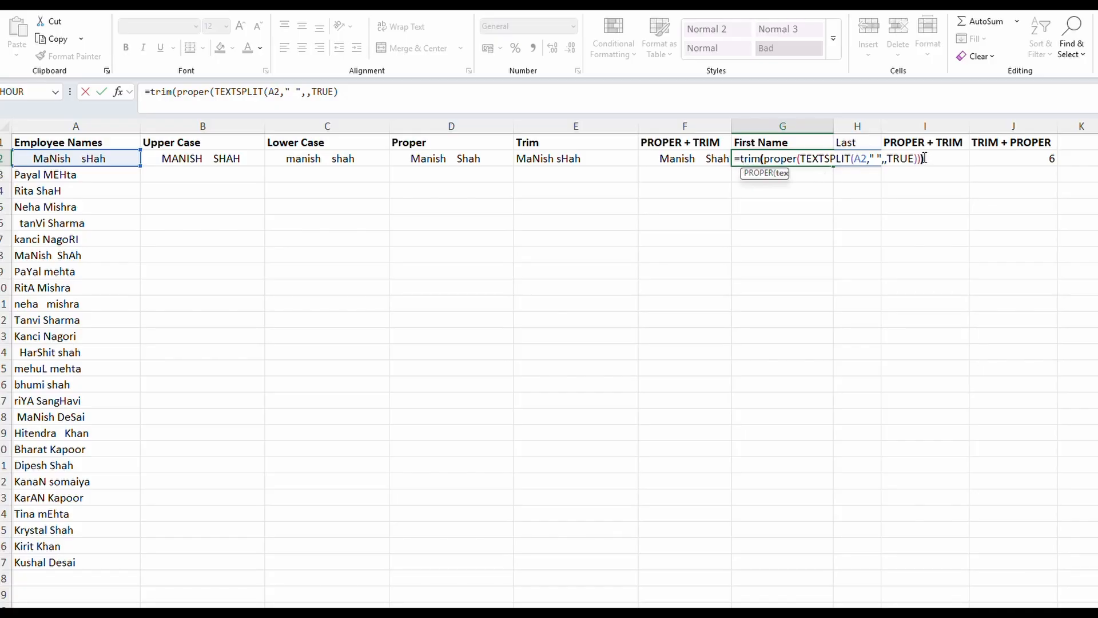
key("Return")
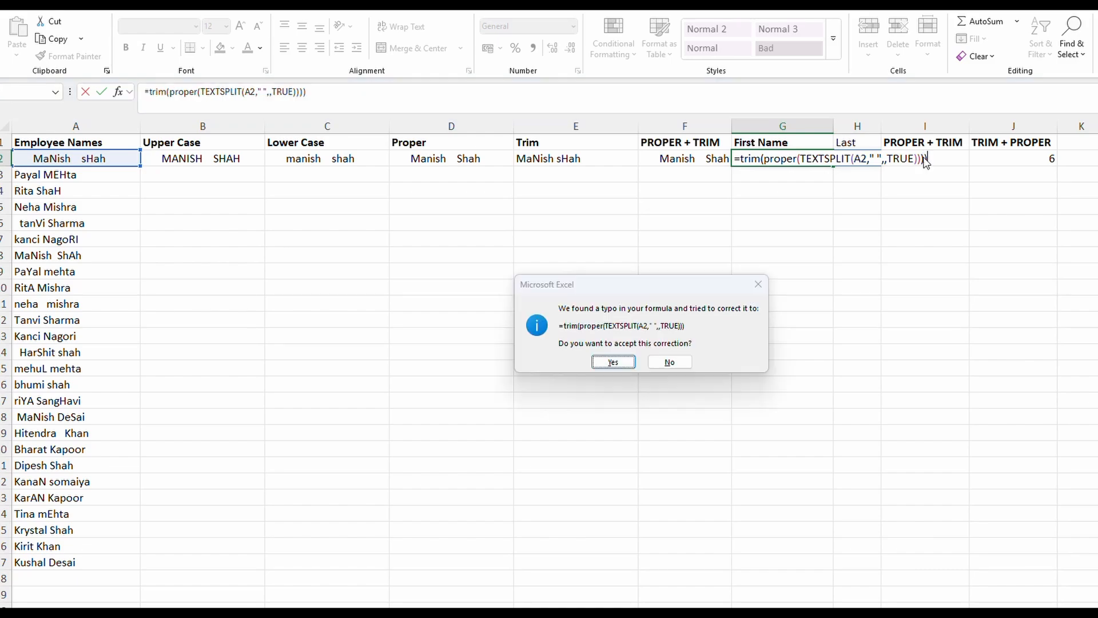
key("Return")
left_click(787, 158)
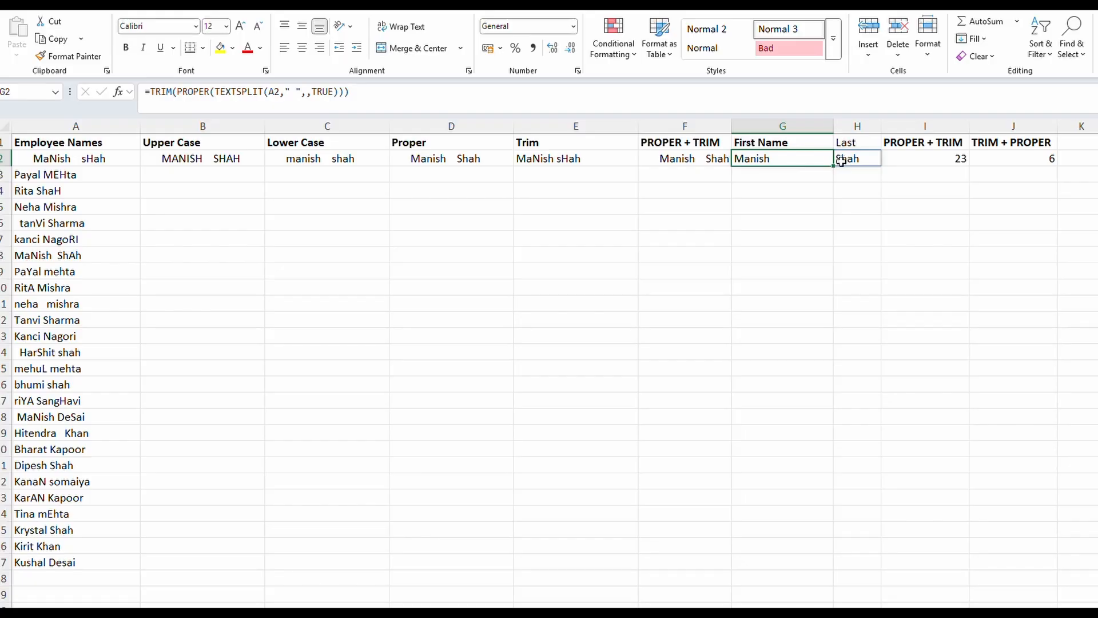
Fill the name formulas in row 2, columns B through H, down to row 27 for all employees
left_click(816, 175)
left_click(801, 159)
left_click_drag(245, 158, 898, 574)
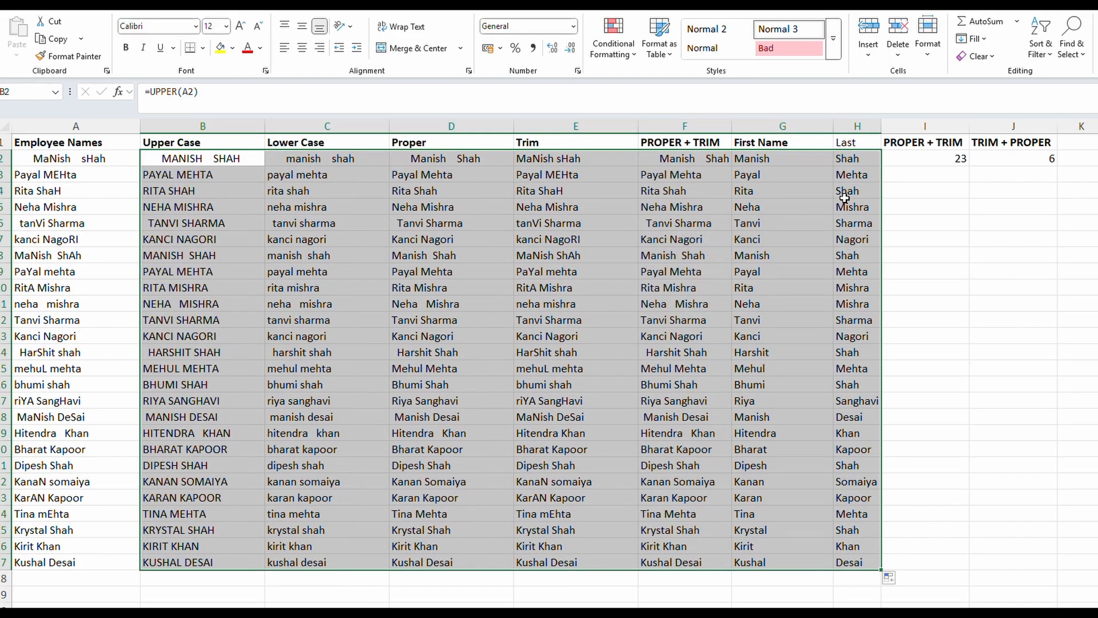
Fill the LEN formulas in I2:J2 down to row 27 and check the formula behind cell F2
left_click(960, 161)
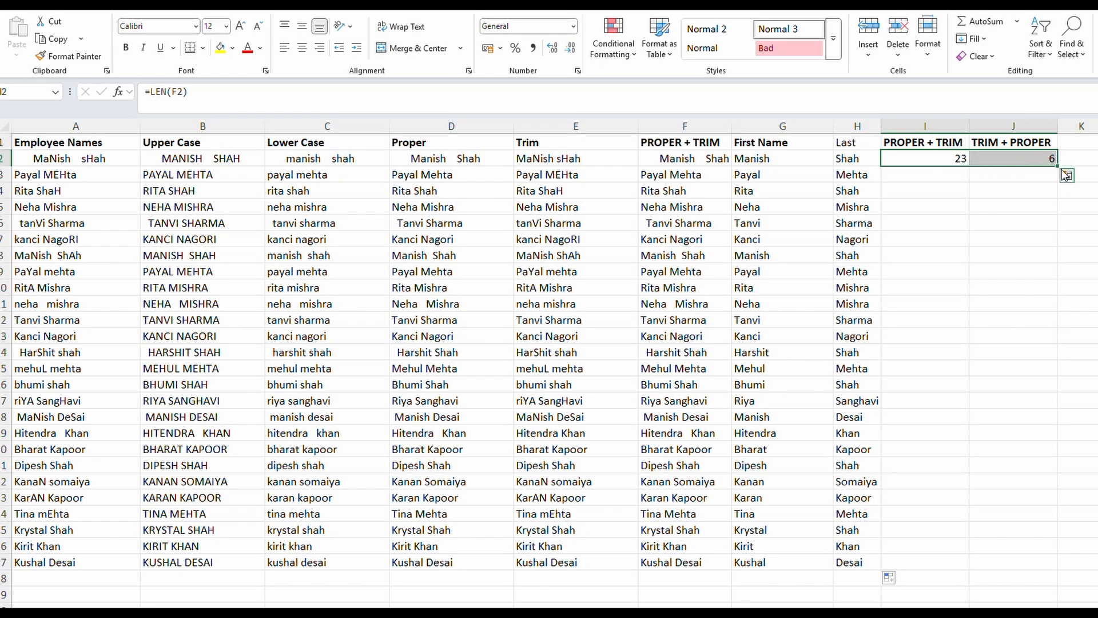
left_click_drag(1059, 166, 1058, 566)
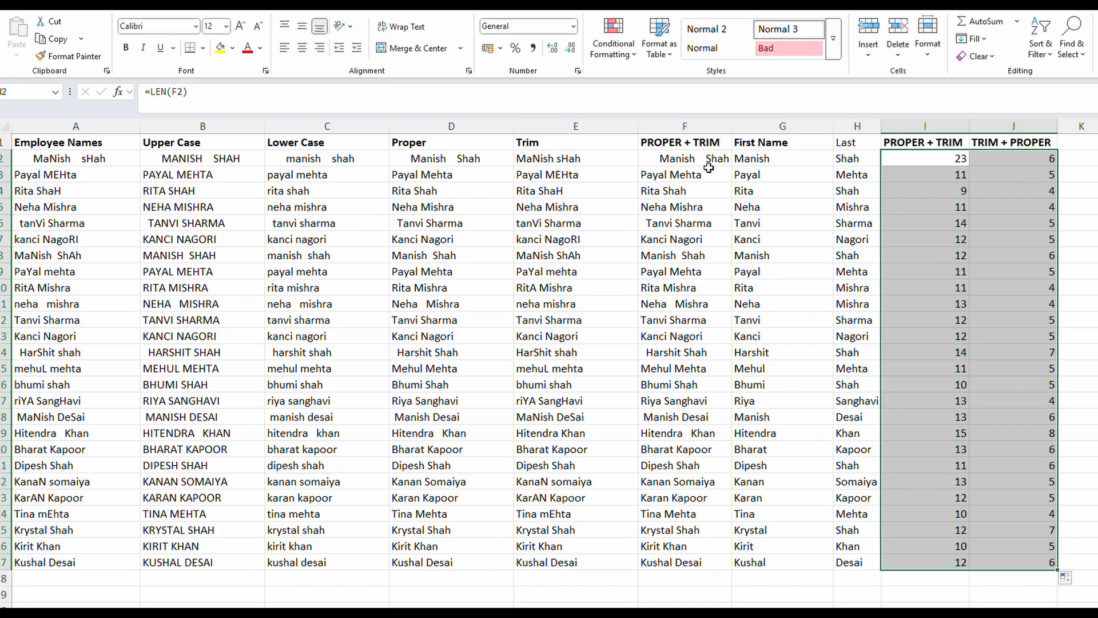
left_click(685, 156)
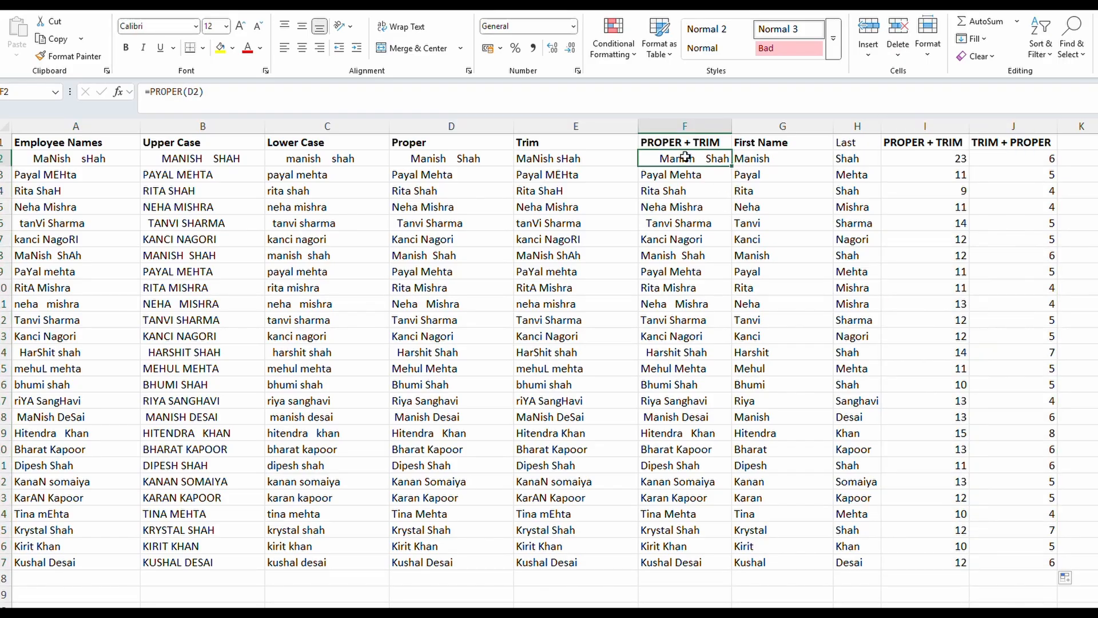